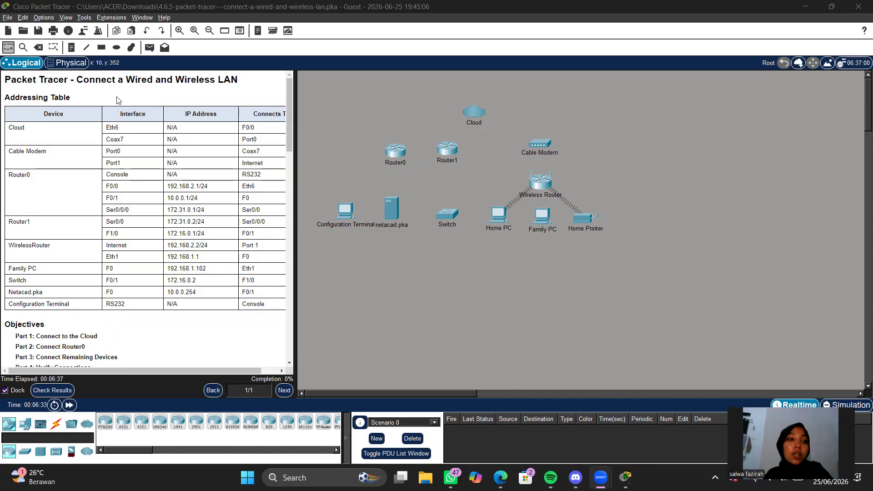
Read the addressing table, the objectives and the Part 1 cabling instructions, and locate the Cloud and Router0 in the topology.
{"action": "scroll", "coordinate": [210, 242], "scroll_direction": "right", "scroll_amount": 2}
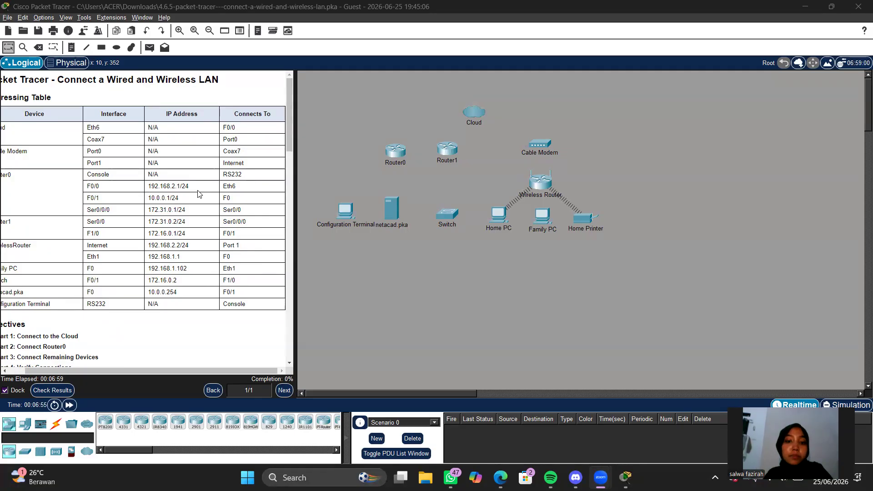
{"action": "scroll", "coordinate": [127, 255], "scroll_direction": "left", "scroll_amount": 1}
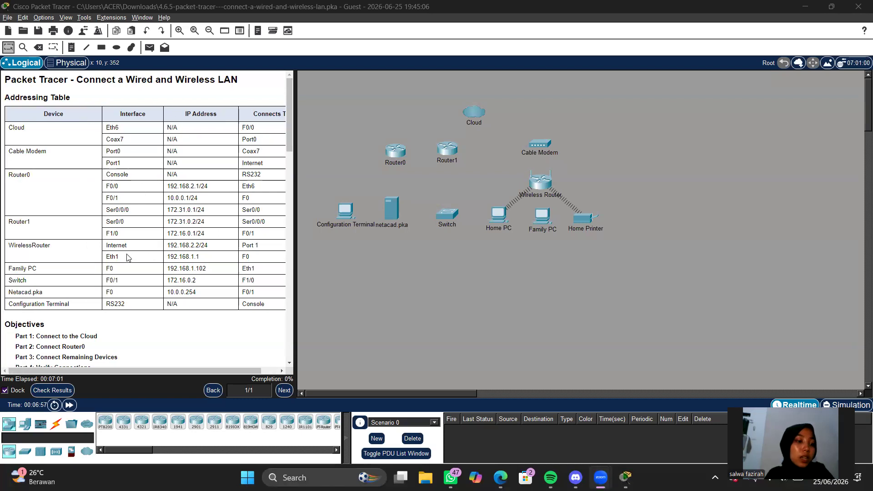
{"action": "scroll", "coordinate": [120, 251], "scroll_direction": "down", "scroll_amount": 3}
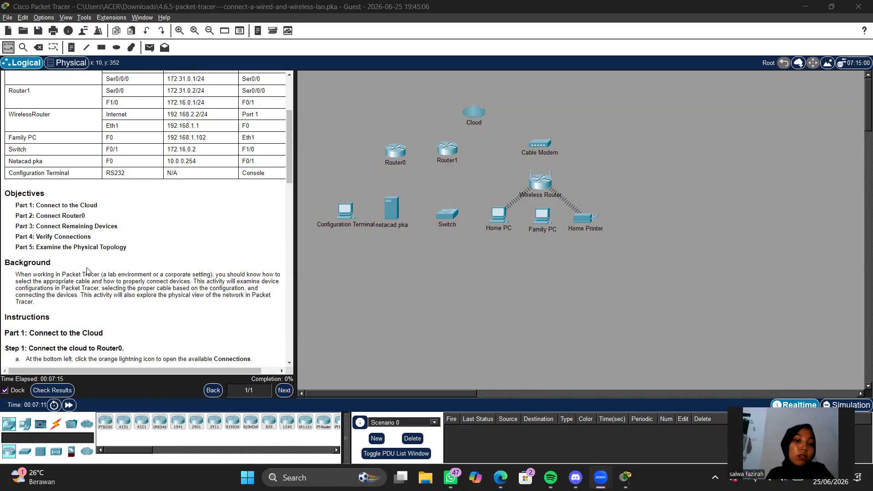
{"action": "scroll", "coordinate": [105, 238], "scroll_direction": "down", "scroll_amount": 4}
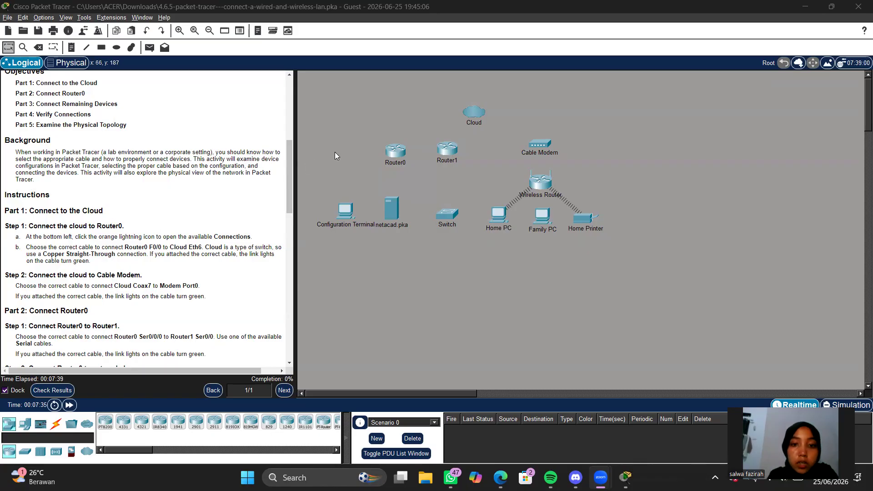
{"action": "left_click_drag", "start_coordinate": [451, 109], "coordinate": [501, 118]}
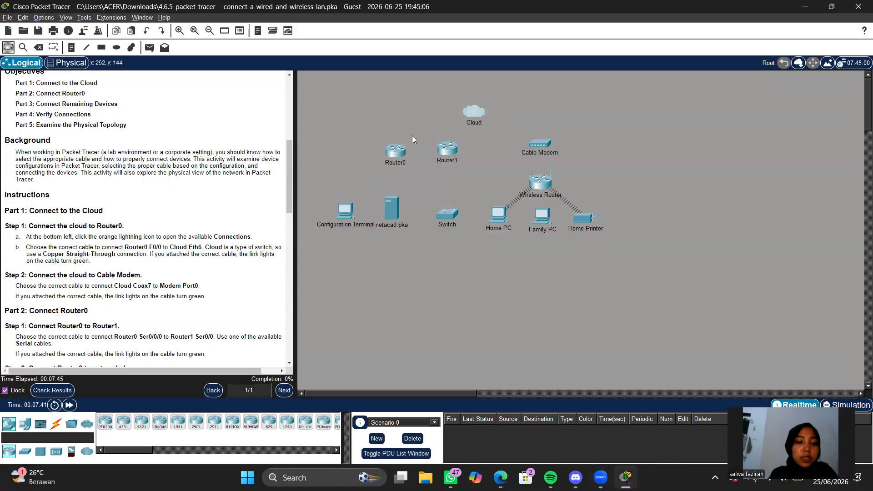
{"action": "left_click_drag", "start_coordinate": [379, 140], "coordinate": [415, 169]}
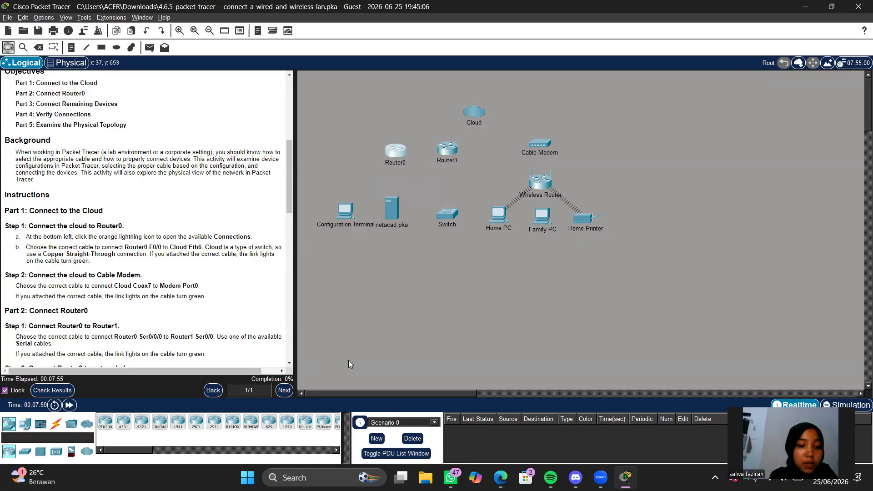
Connect Router0 FastEthernet0/0 to the Cloud's Ethernet6 port with a Copper Straight-Through cable.
{"action": "left_click", "coordinate": [67, 431]}
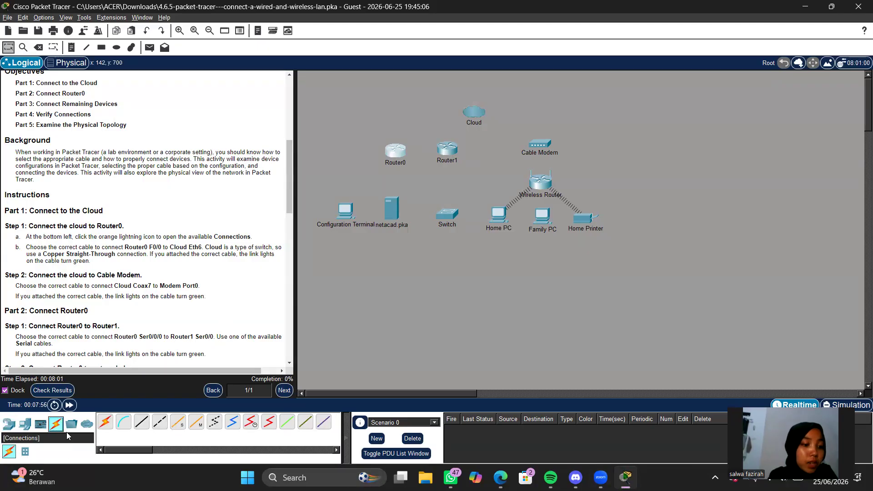
{"action": "left_click", "coordinate": [142, 422]}
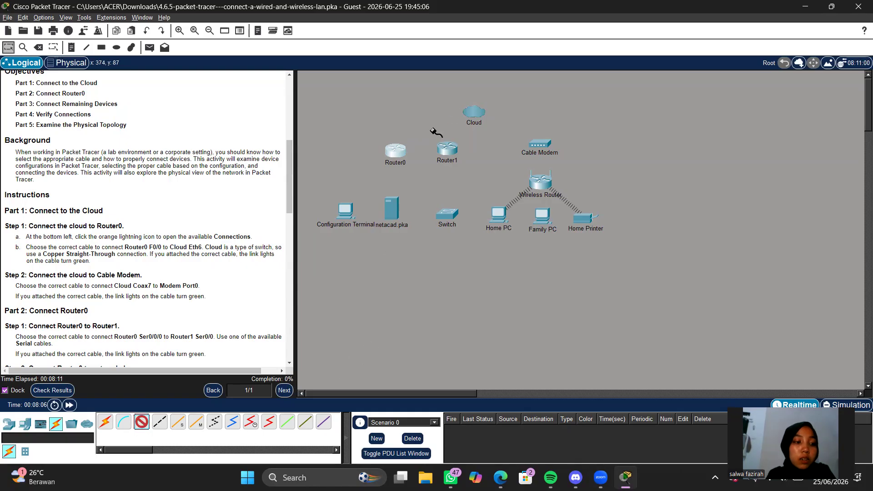
{"action": "left_click", "coordinate": [393, 164]}
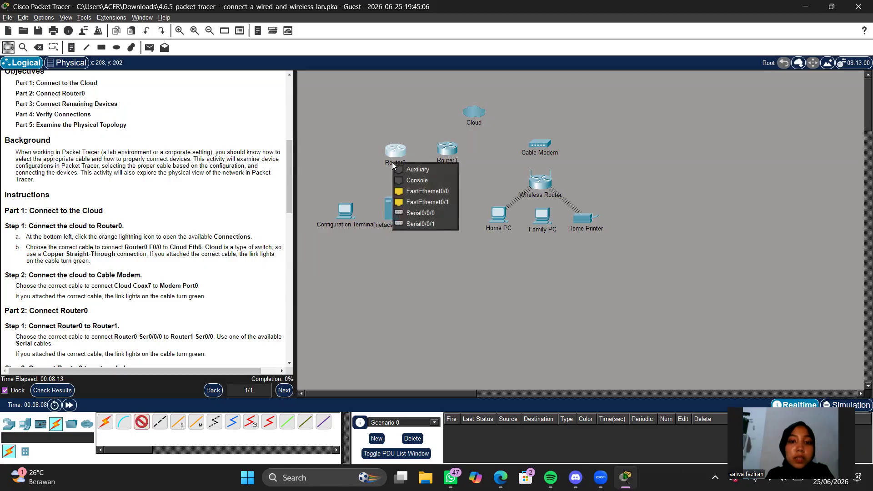
{"action": "left_click", "coordinate": [418, 191]}
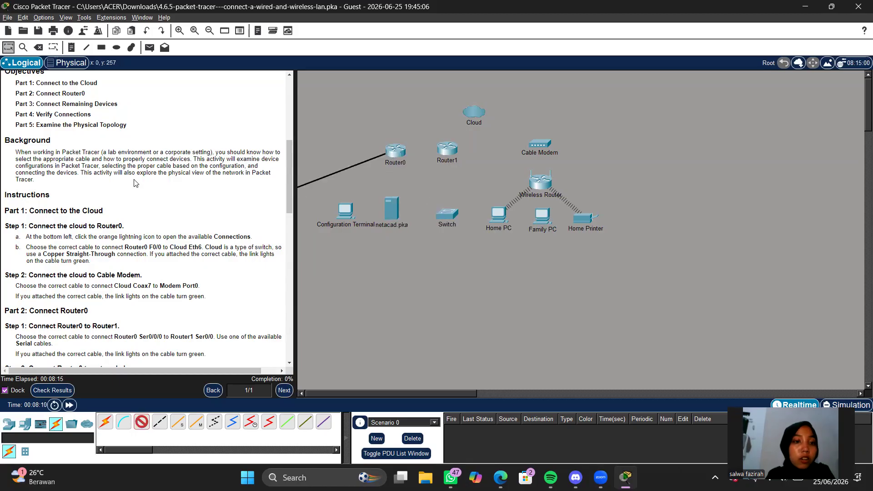
{"action": "scroll", "coordinate": [137, 182], "scroll_direction": "up", "scroll_amount": 5}
{"action": "scroll", "coordinate": [134, 183], "scroll_direction": "up", "scroll_amount": 2}
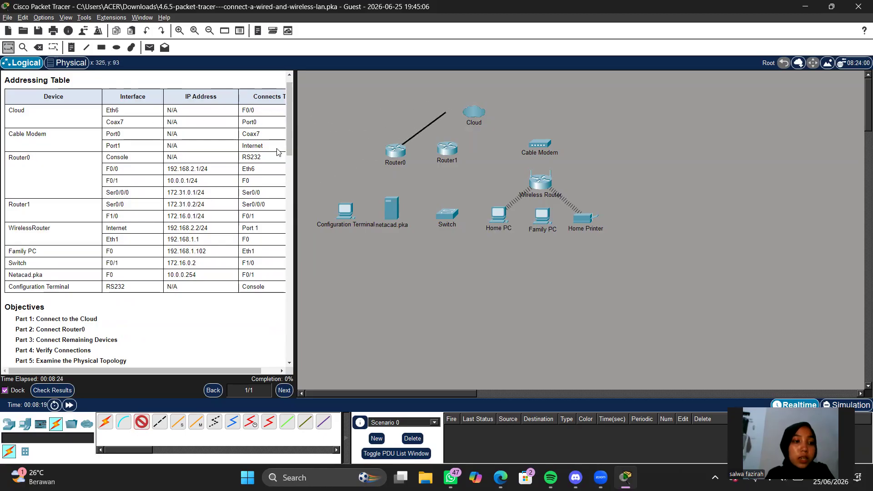
{"action": "left_click", "coordinate": [476, 113]}
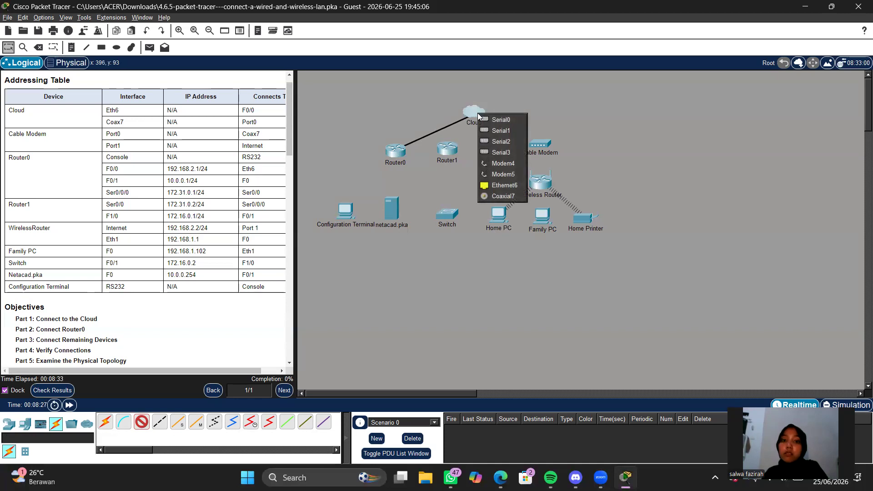
{"action": "left_click", "coordinate": [499, 186]}
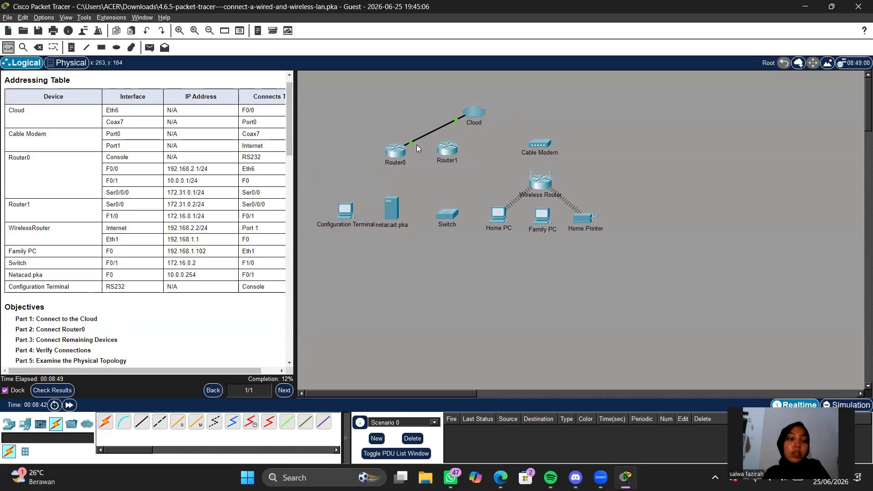
Try to attach a fiber cable to the Cloud's Coaxial7 port for the Cable Modem link.
{"action": "scroll", "coordinate": [209, 199], "scroll_direction": "down", "scroll_amount": 9}
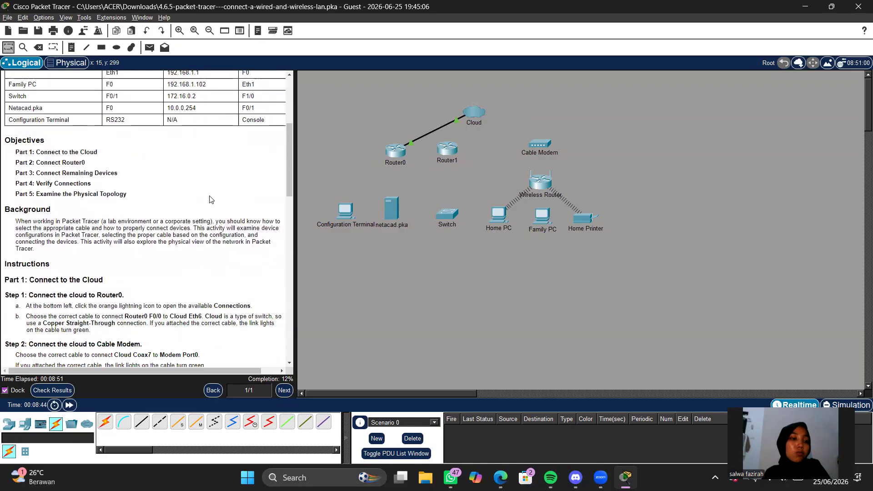
{"action": "scroll", "coordinate": [209, 199], "scroll_direction": "down", "scroll_amount": 3}
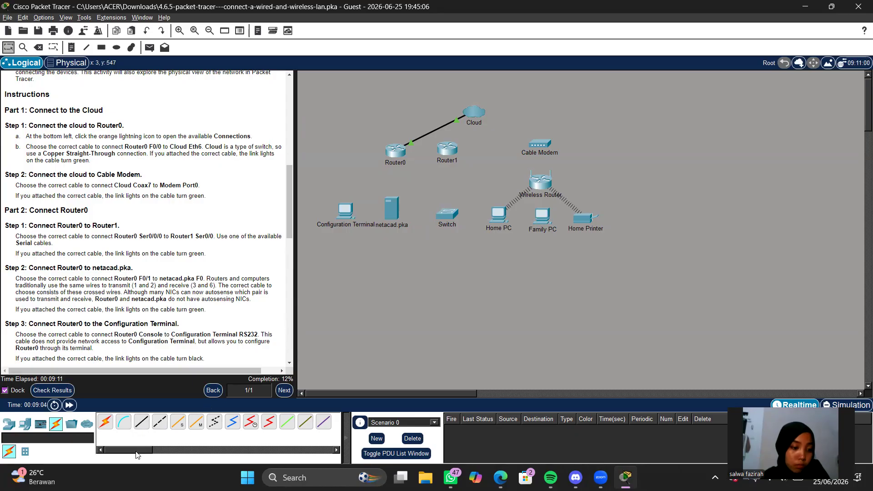
{"action": "left_click_drag", "start_coordinate": [135, 452], "coordinate": [118, 450]}
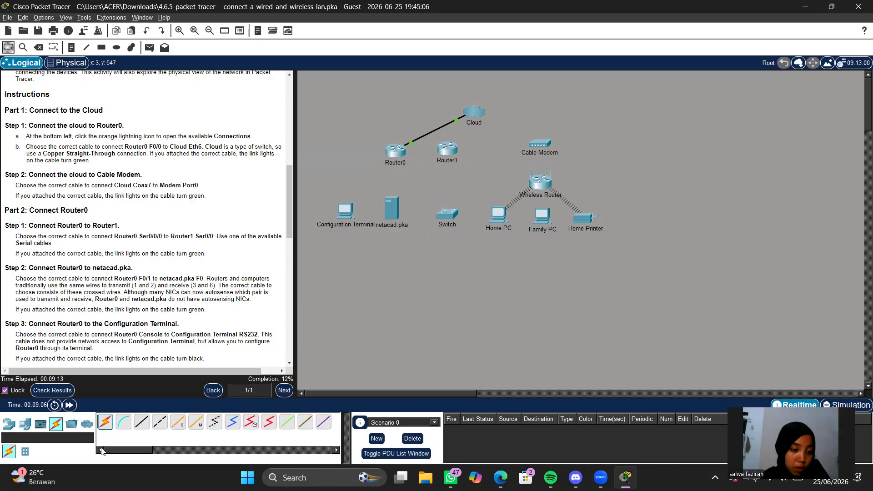
{"action": "left_click", "coordinate": [232, 422]}
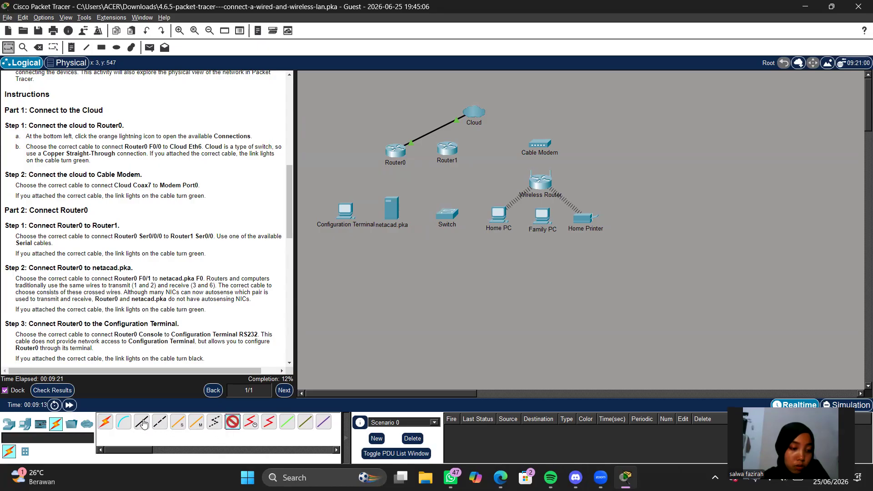
{"action": "left_click", "coordinate": [122, 423]}
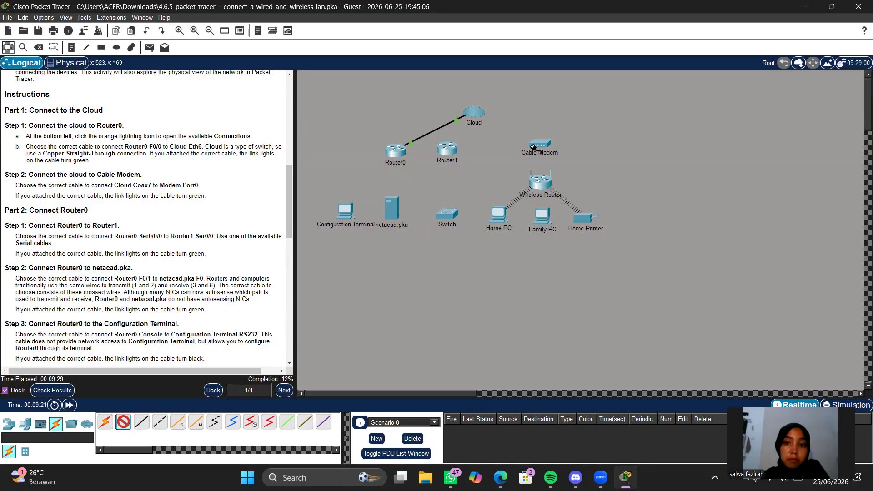
{"action": "left_click", "coordinate": [478, 113]}
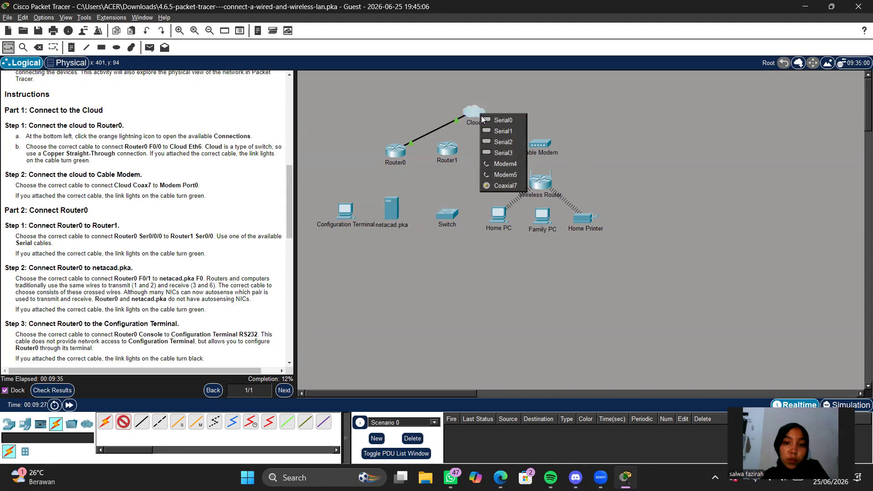
{"action": "left_click", "coordinate": [503, 185]}
{"action": "left_click", "coordinate": [431, 247]}
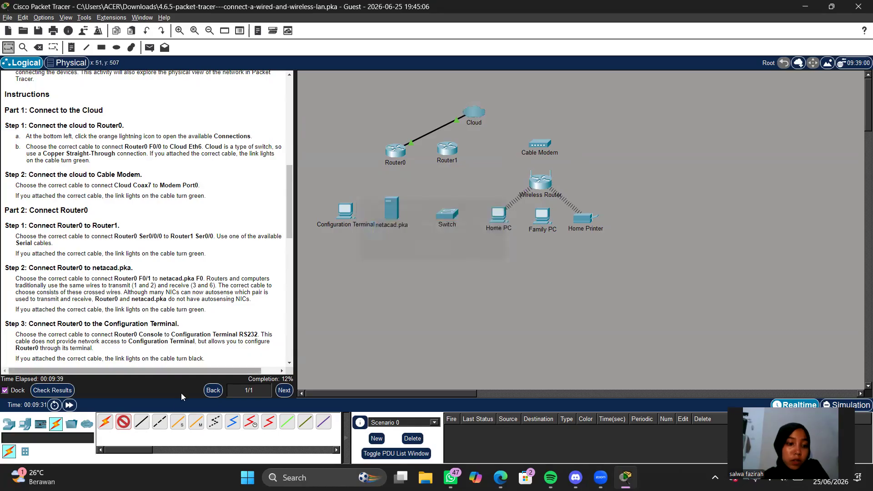
Connect the Cloud's Coaxial7 port to the Cable Modem's Port 0 with a coaxial cable.
{"action": "left_click", "coordinate": [232, 422]}
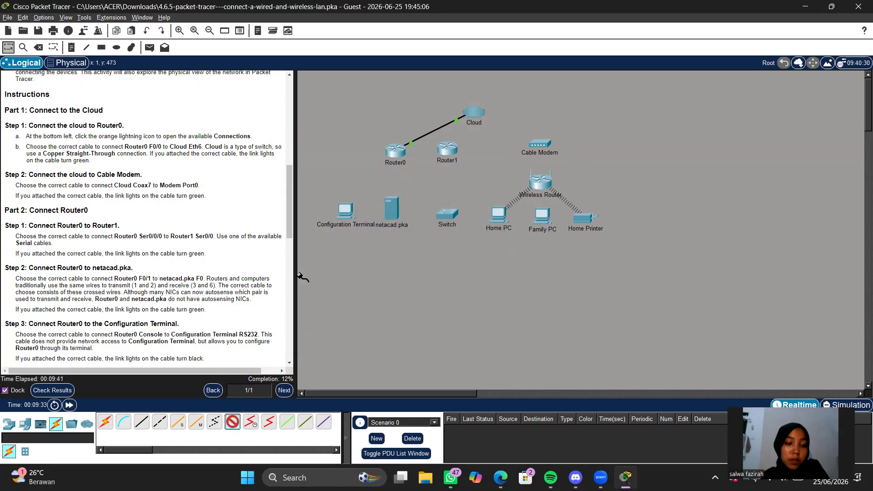
{"action": "left_click", "coordinate": [477, 114]}
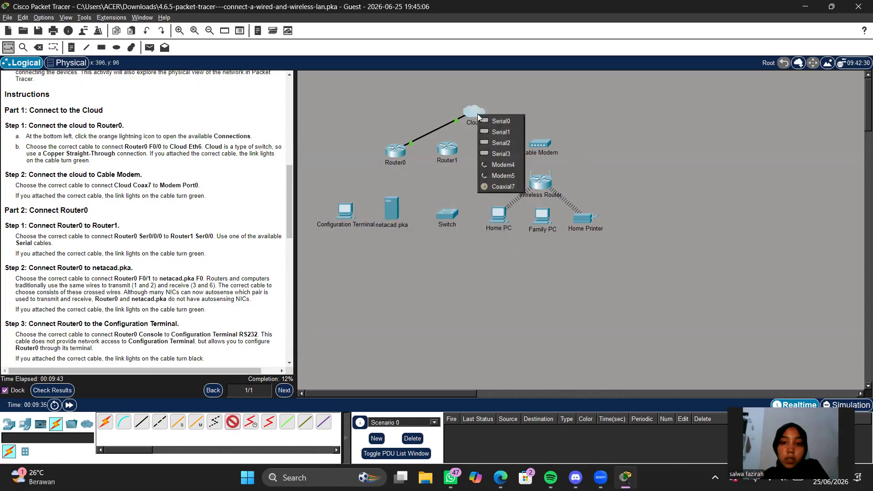
{"action": "left_click", "coordinate": [504, 187]}
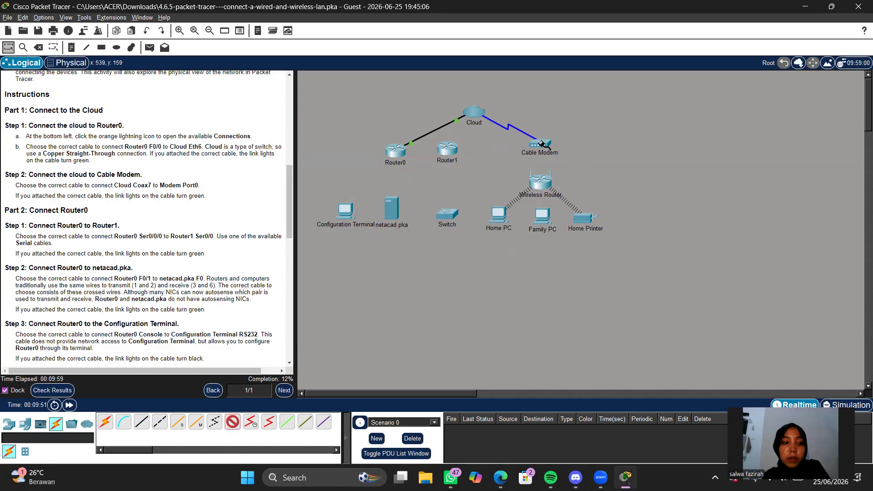
{"action": "left_click", "coordinate": [542, 143]}
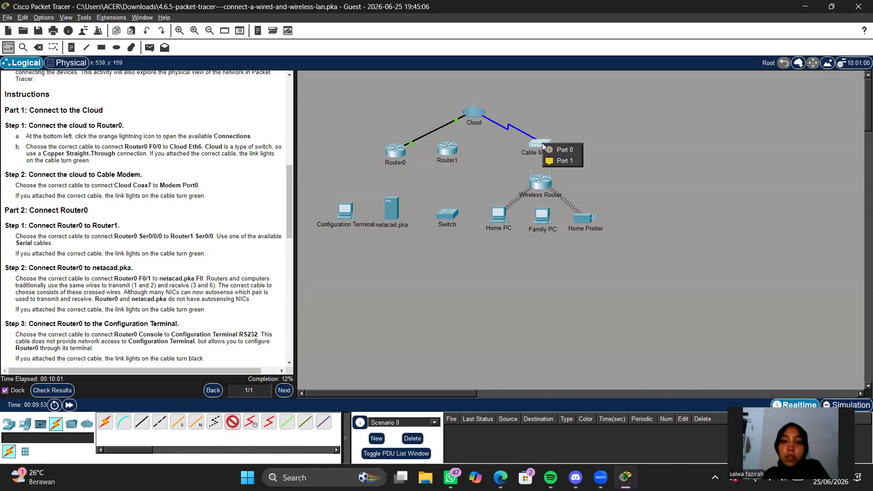
{"action": "left_click", "coordinate": [558, 149]}
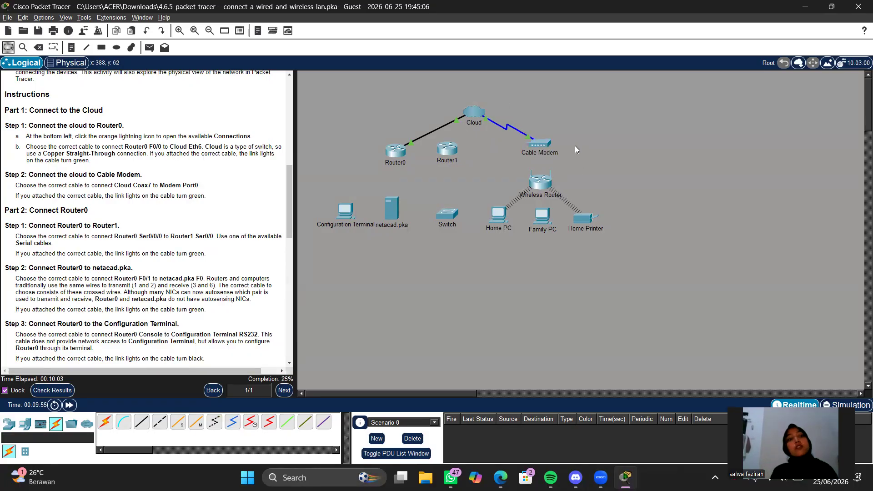
Try to use the automatic connection type for the Router0 to Router1 link described in Part 2.
{"action": "scroll", "coordinate": [175, 268], "scroll_direction": "down", "scroll_amount": 1}
{"action": "scroll", "coordinate": [176, 268], "scroll_direction": "down", "scroll_amount": 3}
{"action": "scroll", "coordinate": [177, 269], "scroll_direction": "down", "scroll_amount": 1}
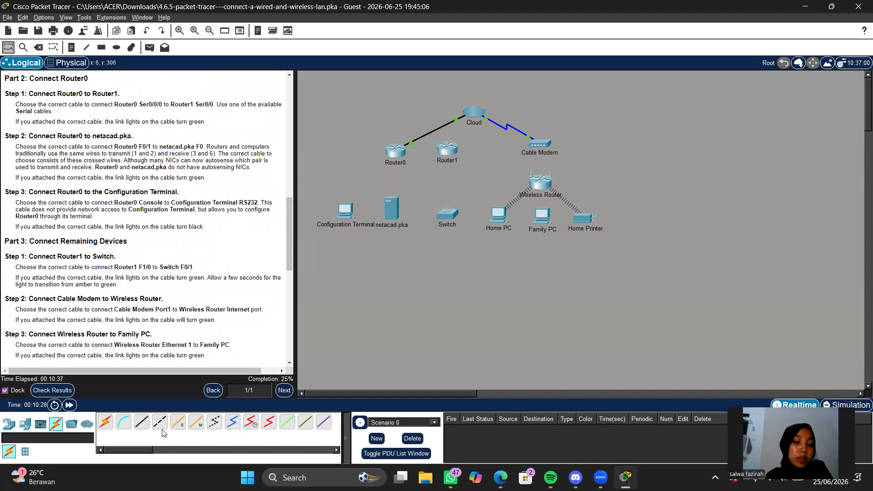
{"action": "left_click", "coordinate": [105, 421]}
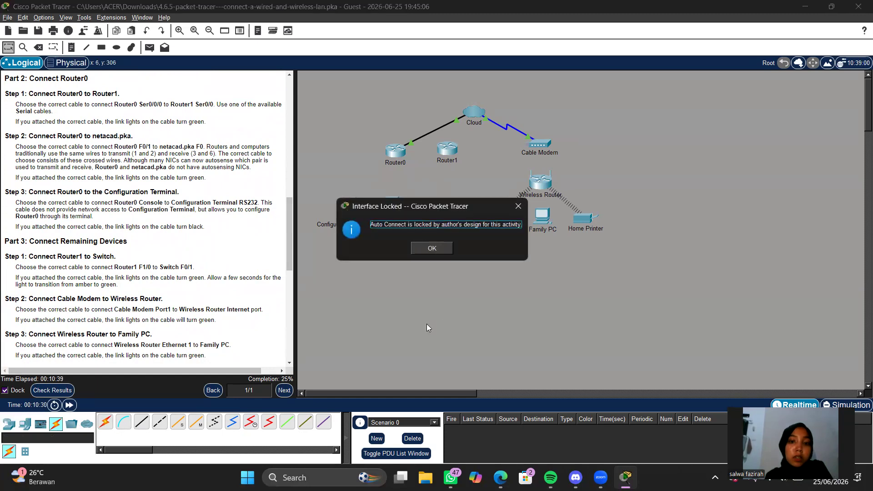
{"action": "left_click", "coordinate": [431, 249]}
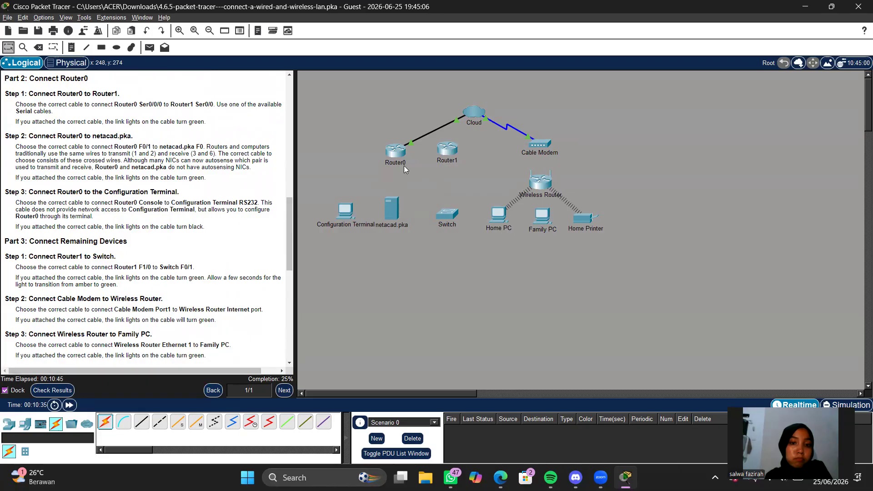
{"action": "left_click", "coordinate": [103, 426]}
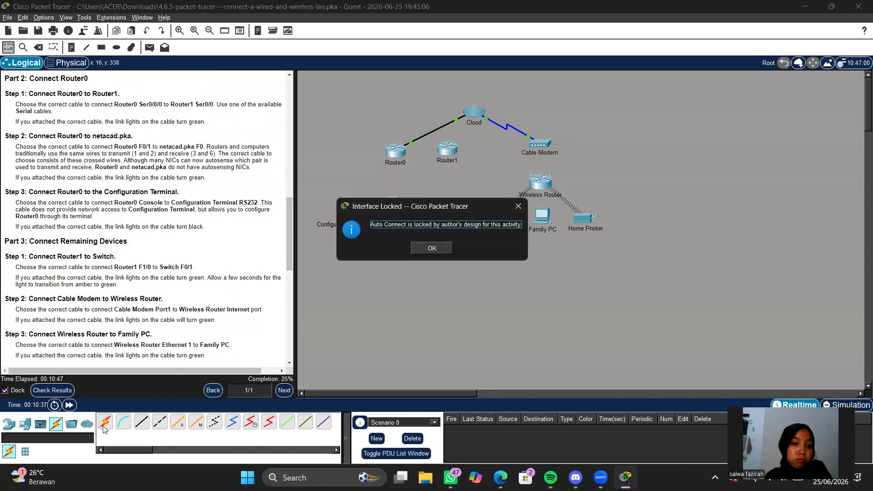
{"action": "left_click", "coordinate": [431, 248]}
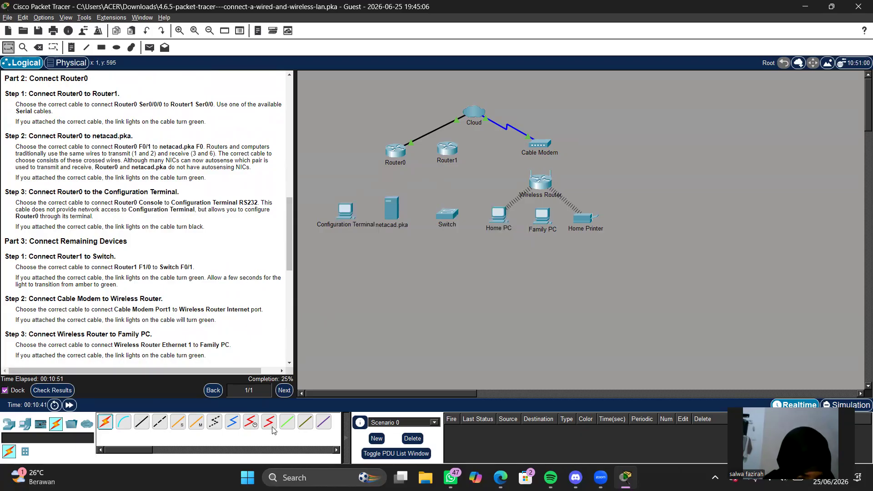
Connect Router0 Serial0/0/0 to Router1 Serial0/0 with a Serial DTE cable.
{"action": "left_click", "coordinate": [251, 423]}
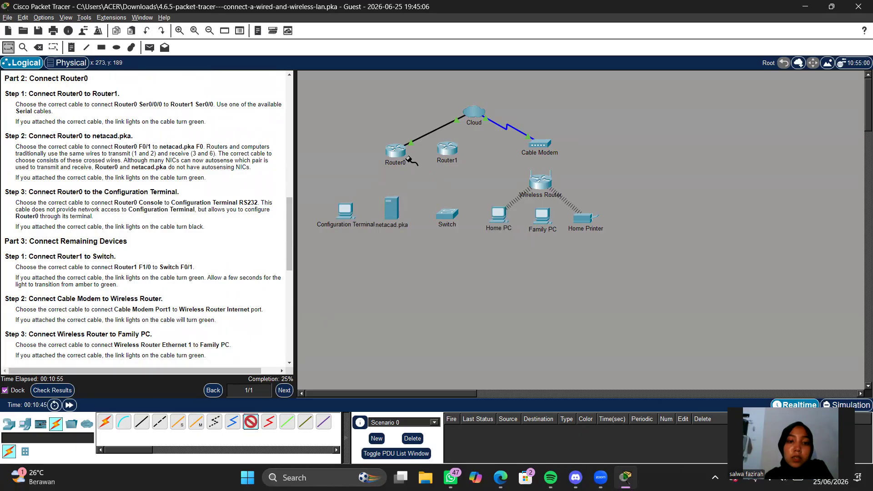
{"action": "left_click", "coordinate": [269, 422]}
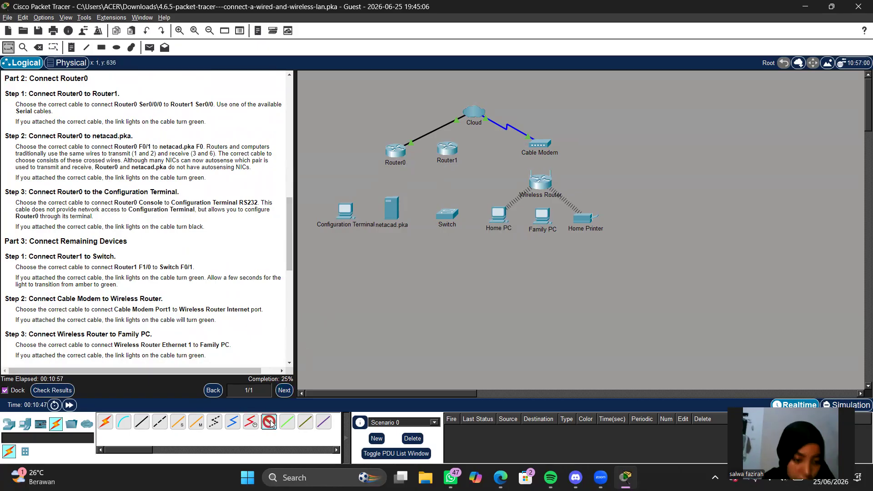
{"action": "left_click", "coordinate": [250, 422]}
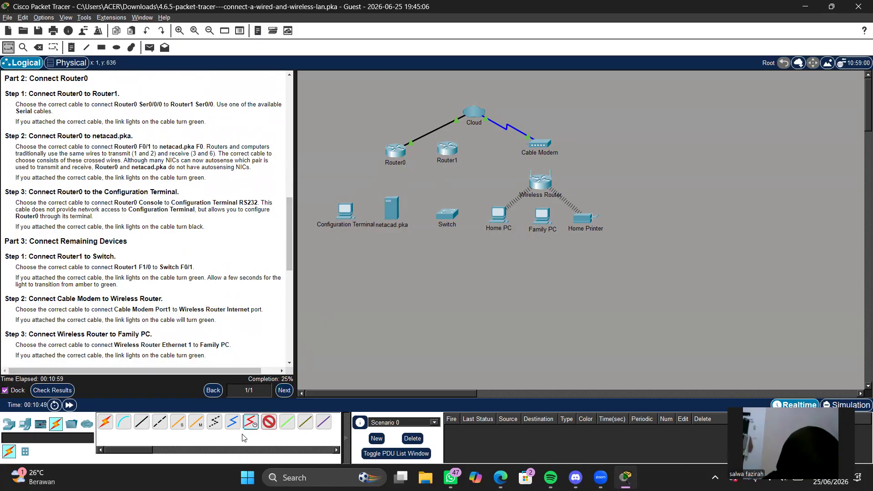
{"action": "left_click", "coordinate": [255, 423]}
{"action": "left_click", "coordinate": [272, 422]}
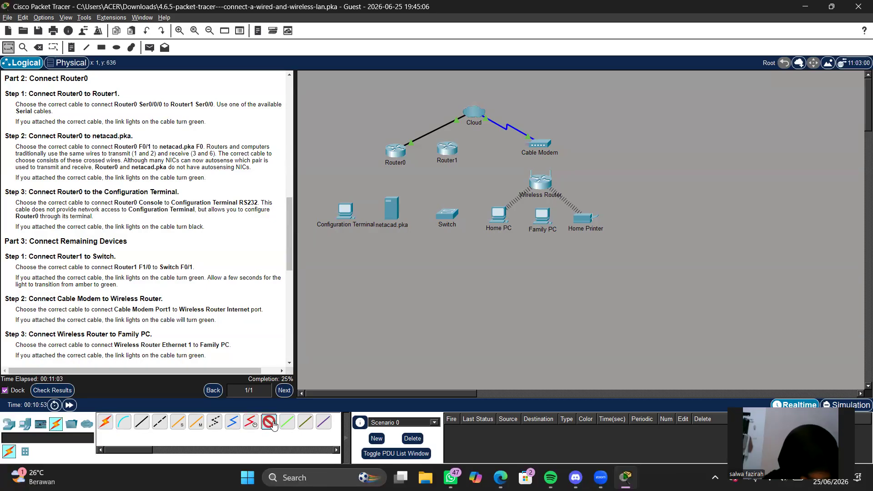
{"action": "left_click", "coordinate": [395, 152]}
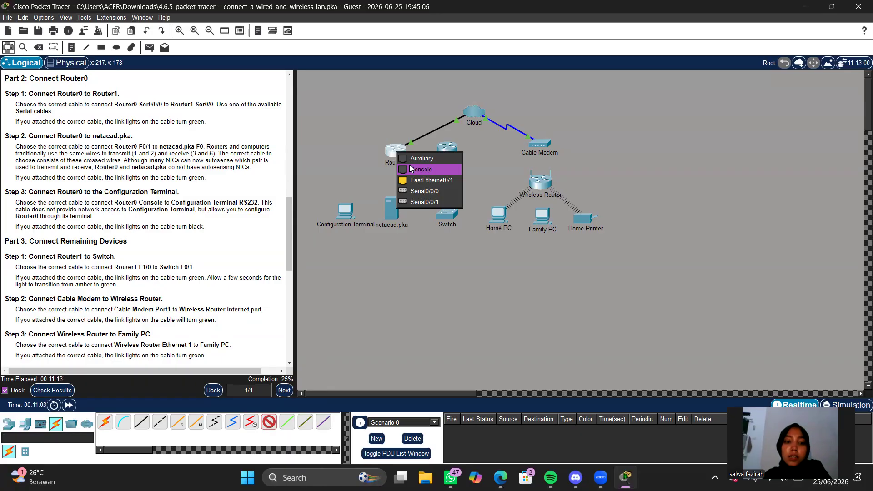
{"action": "left_click", "coordinate": [442, 188]}
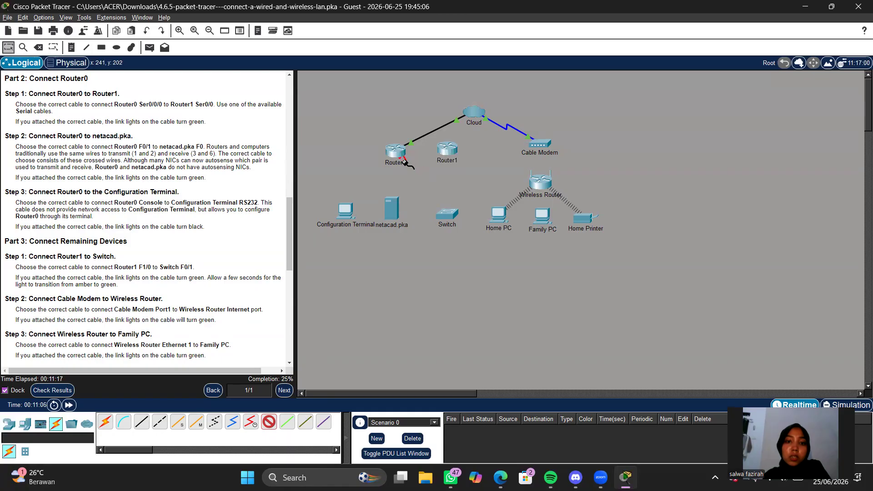
{"action": "left_click", "coordinate": [448, 148]}
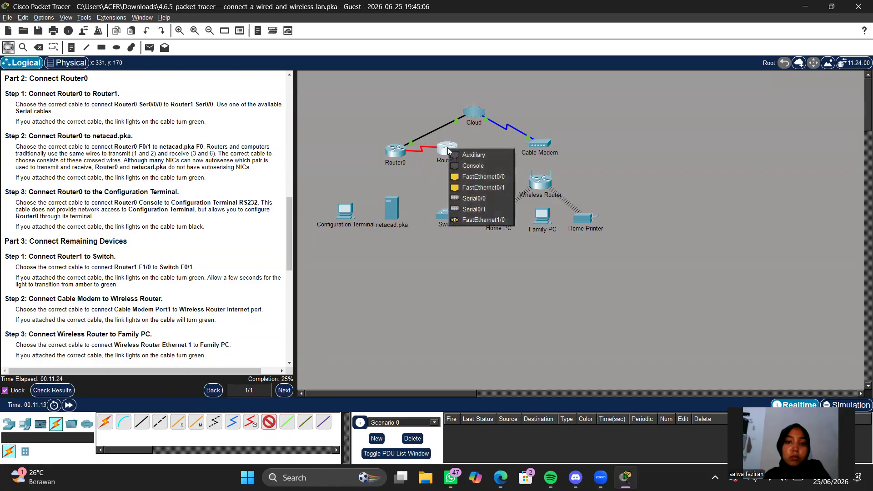
{"action": "left_click", "coordinate": [467, 201]}
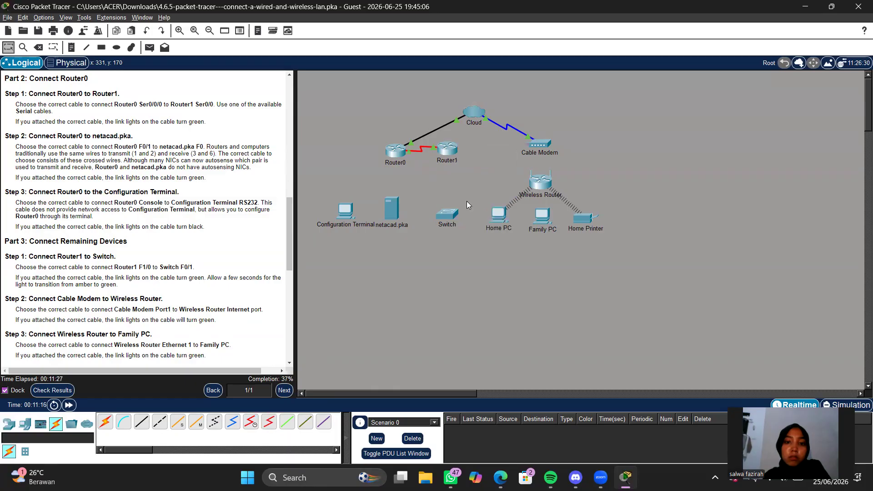
{"action": "left_click", "coordinate": [397, 153]}
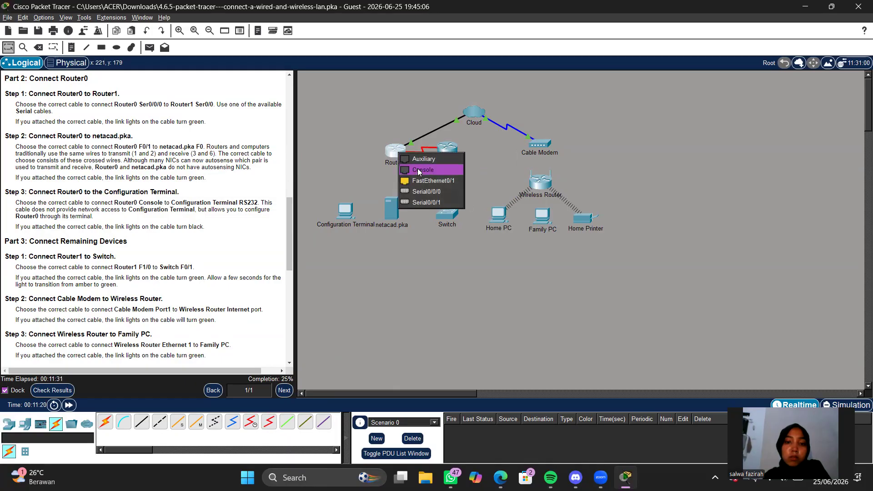
{"action": "left_click", "coordinate": [429, 193]}
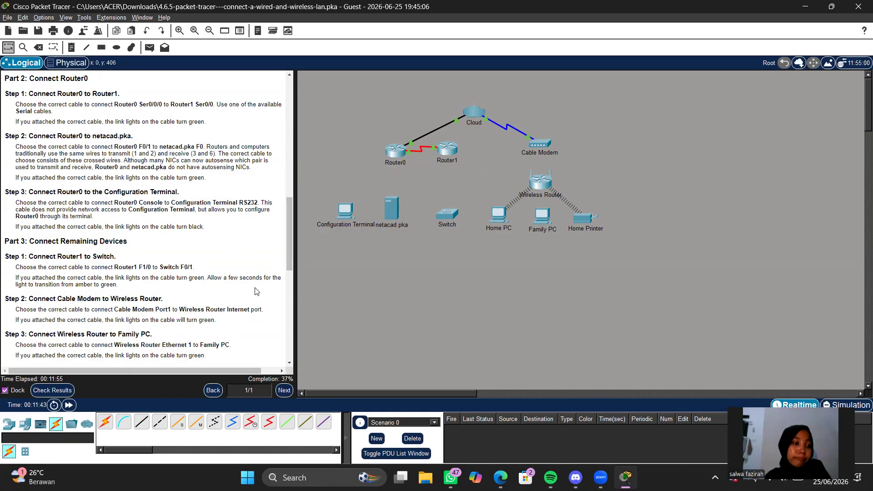
Connect Router0 FastEthernet0/1 to the netacad.pka server's FastEthernet0 port with a Copper Cross-Over cable.
{"action": "left_click", "coordinate": [160, 421]}
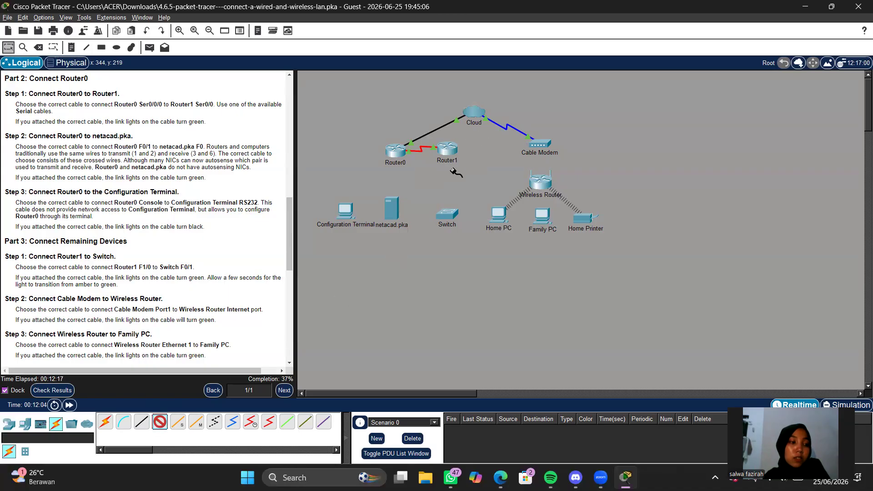
{"action": "left_click", "coordinate": [398, 155]}
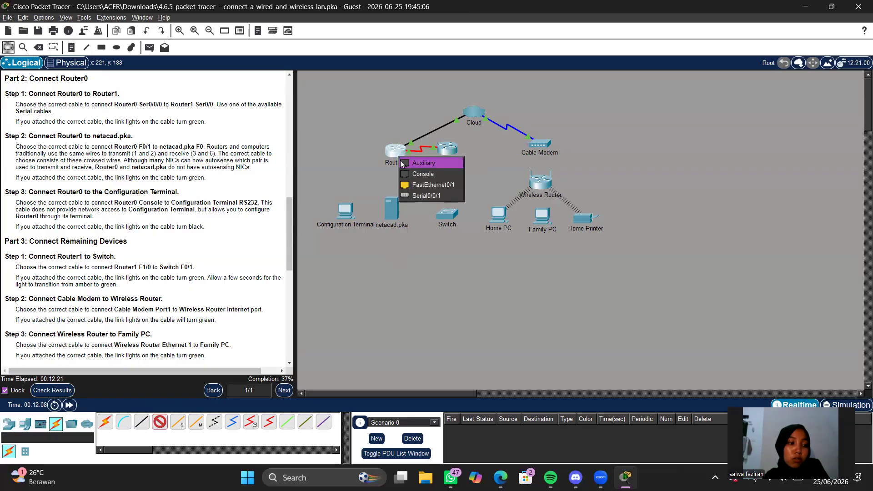
{"action": "left_click", "coordinate": [416, 185]}
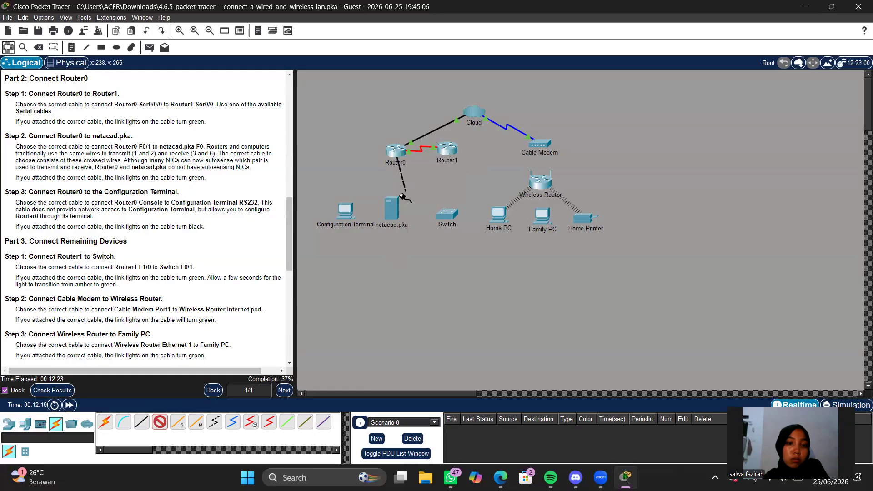
{"action": "left_click", "coordinate": [392, 217]}
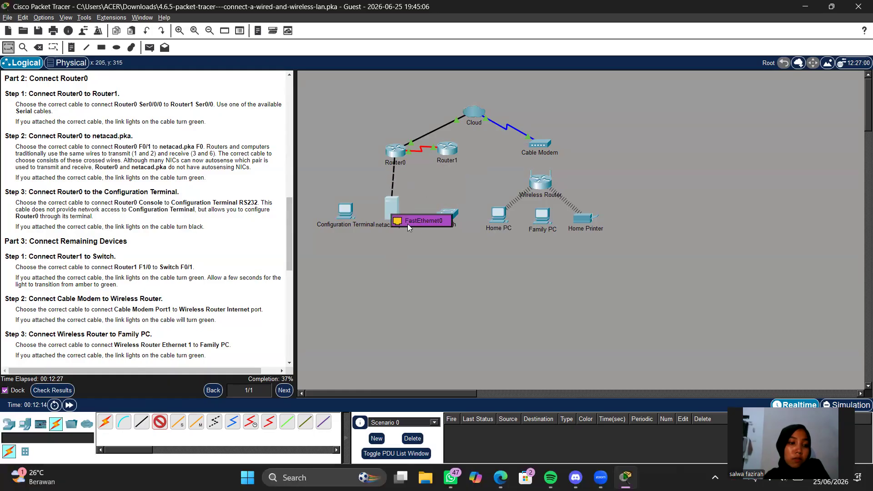
{"action": "left_click", "coordinate": [411, 225]}
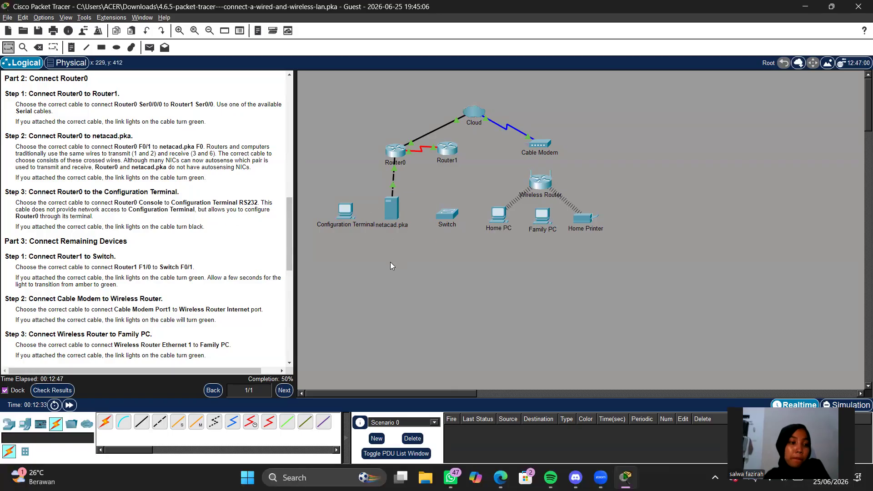
Connect Router0's Console port to the Configuration Terminal's RS 232 port with a console cable.
{"action": "left_click", "coordinate": [123, 422]}
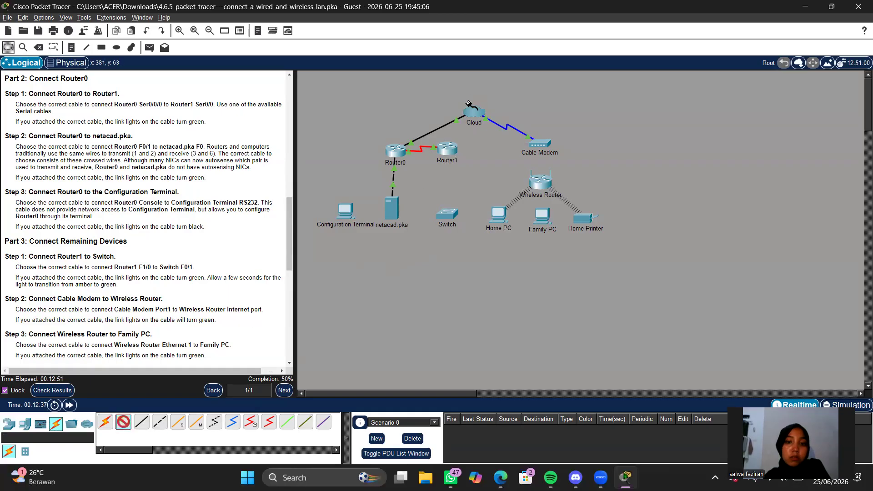
{"action": "left_click", "coordinate": [397, 154]}
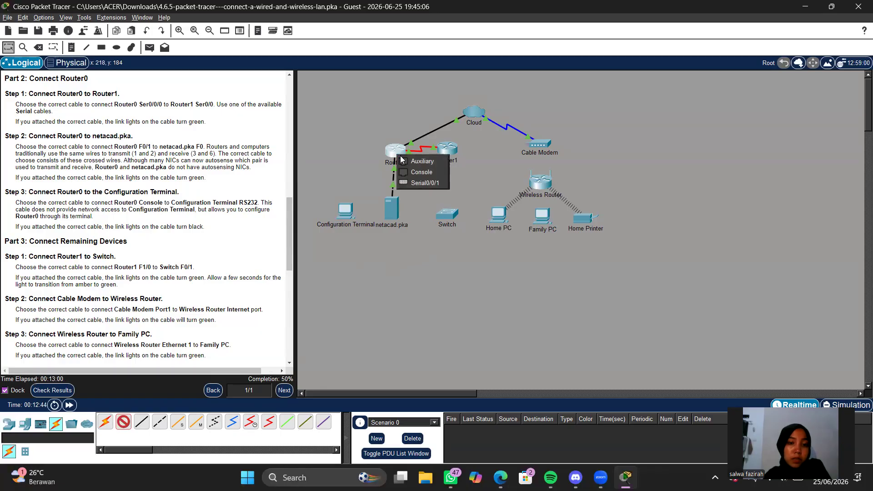
{"action": "left_click", "coordinate": [419, 171]}
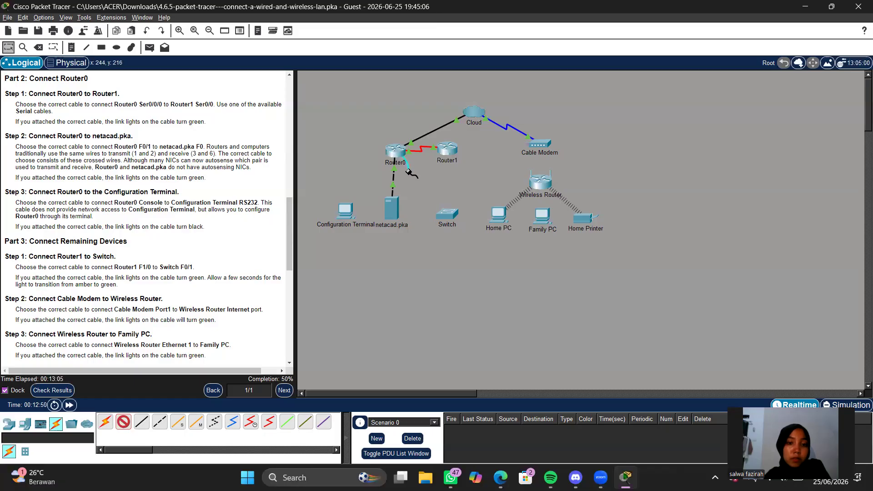
{"action": "left_click", "coordinate": [348, 212]}
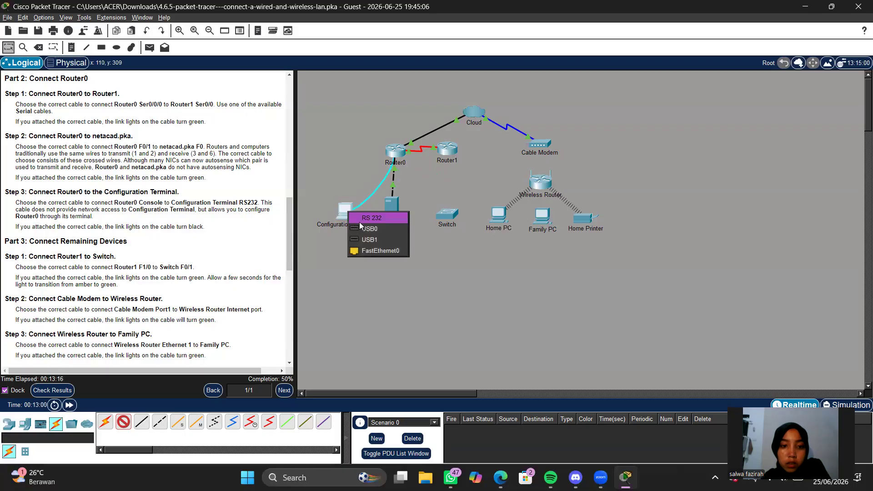
{"action": "left_click", "coordinate": [359, 220]}
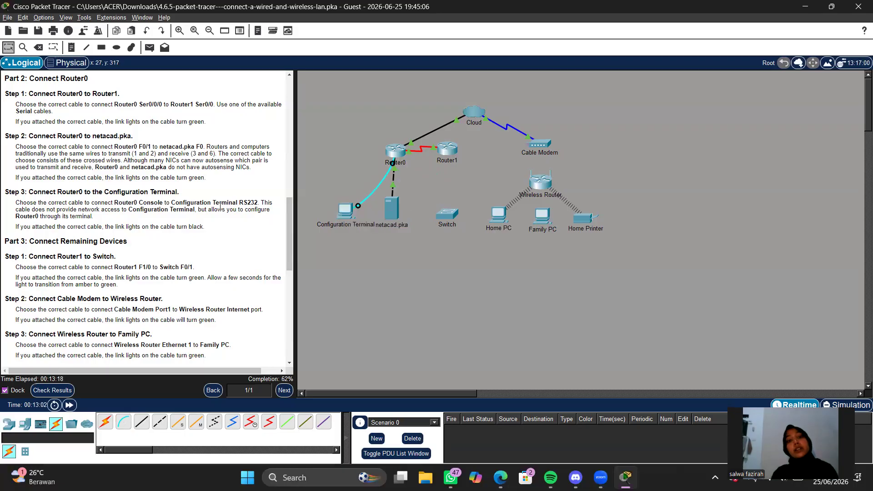
Try to connect Router1 FastEthernet0/1 to the Switch's FastEthernet0/1 port with a Copper Straight-Through cable, and discard the loose cable.
{"action": "scroll", "coordinate": [183, 223], "scroll_direction": "down", "scroll_amount": 5}
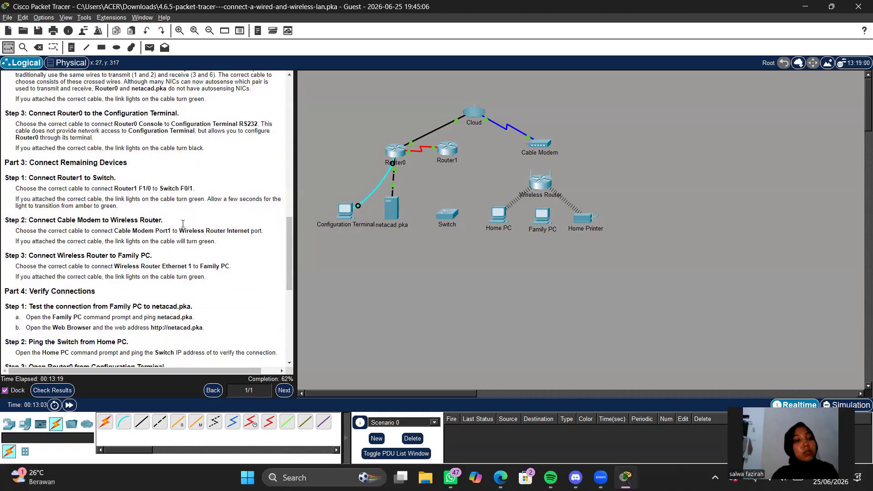
{"action": "scroll", "coordinate": [183, 223], "scroll_direction": "down", "scroll_amount": 1}
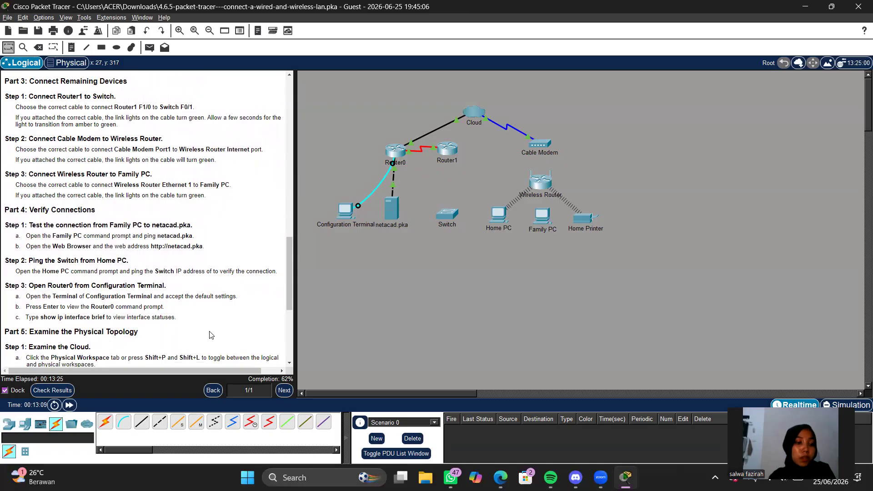
{"action": "left_click", "coordinate": [142, 424]}
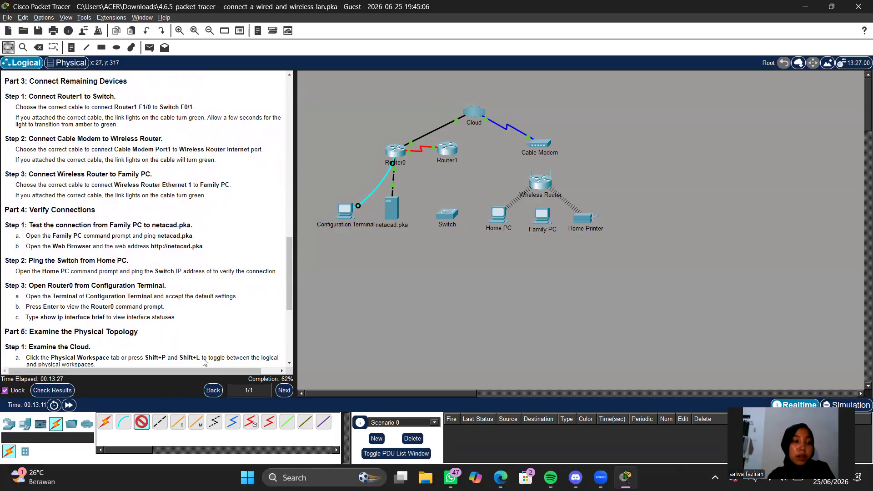
{"action": "left_click", "coordinate": [450, 148]}
{"action": "key", "text": "Escape"}
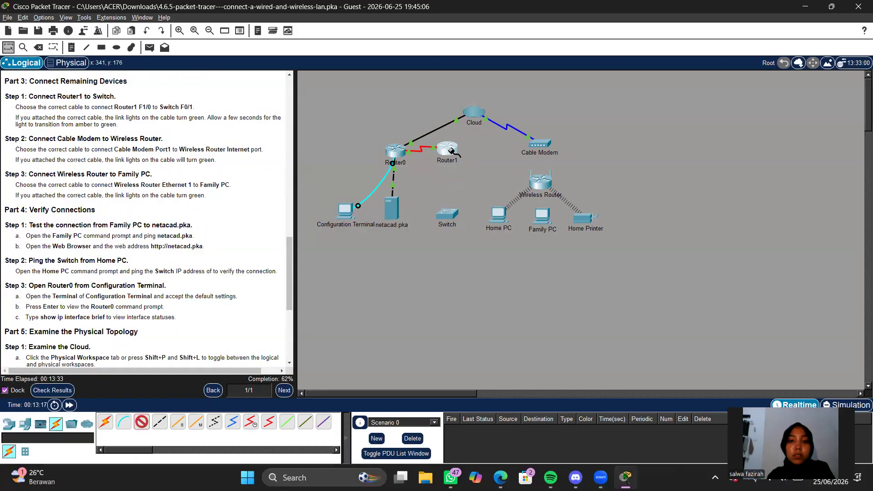
{"action": "left_click", "coordinate": [452, 150]}
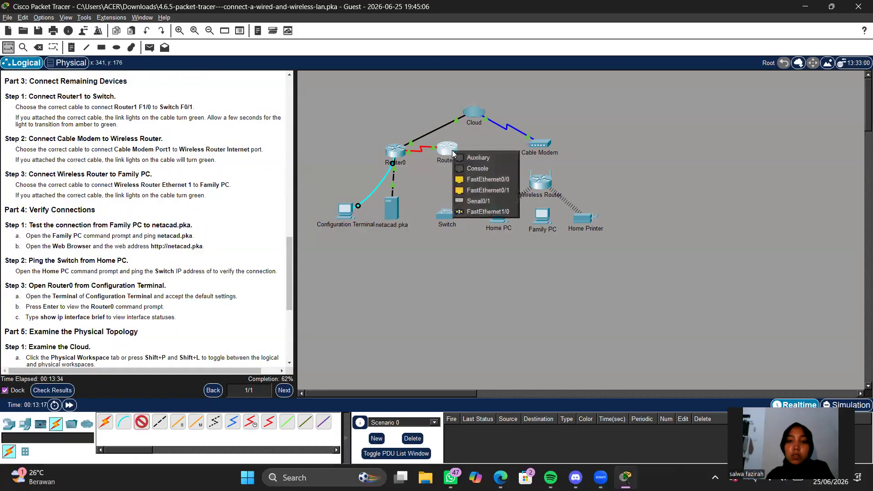
{"action": "left_click", "coordinate": [477, 191]}
{"action": "scroll", "coordinate": [169, 225], "scroll_direction": "up", "scroll_amount": 15}
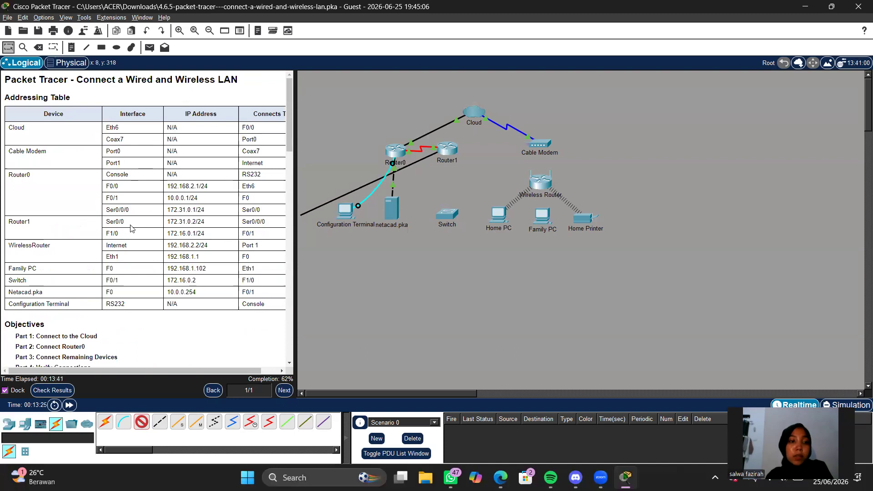
{"action": "left_click", "coordinate": [447, 218]}
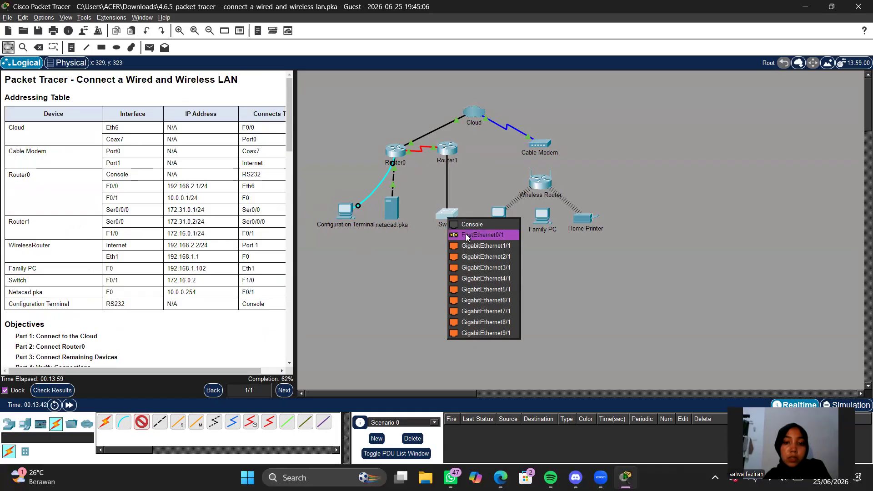
{"action": "left_click", "coordinate": [423, 205]}
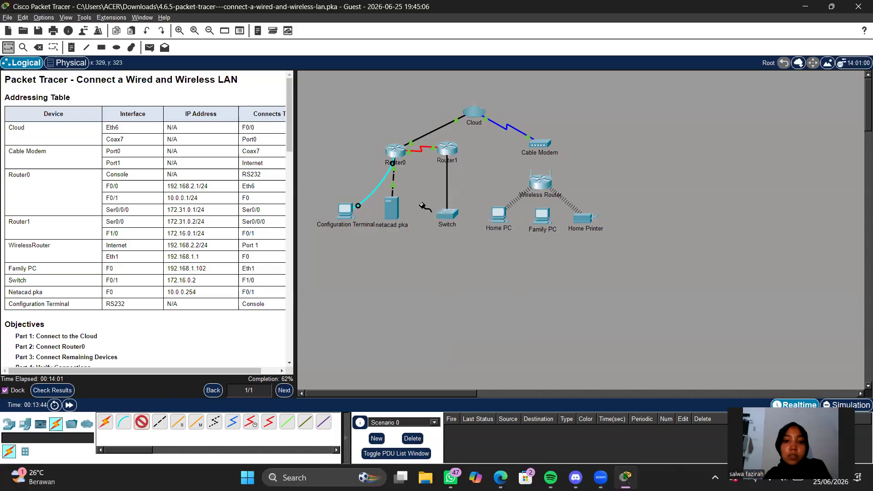
{"action": "left_click", "coordinate": [447, 216]}
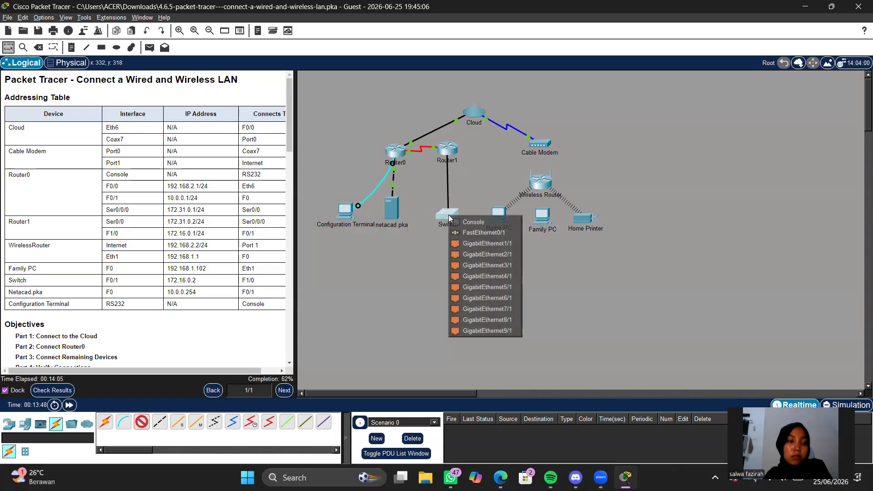
{"action": "left_click", "coordinate": [473, 233]}
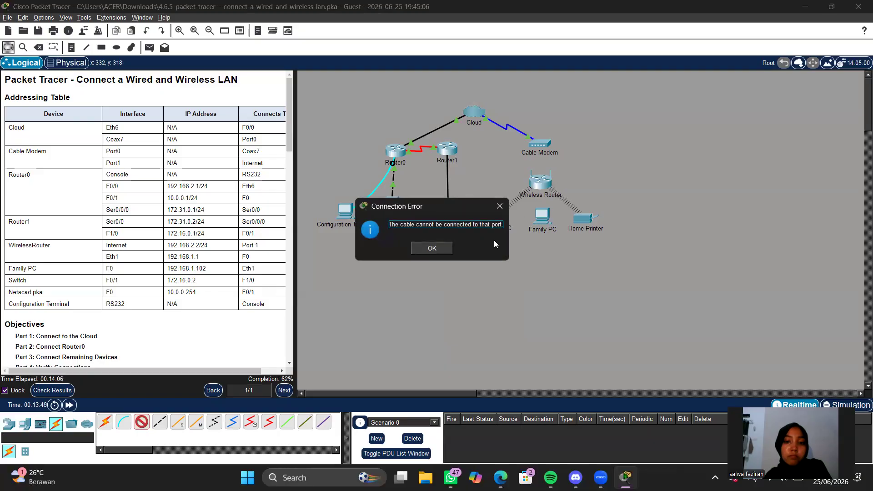
{"action": "left_click", "coordinate": [440, 246]}
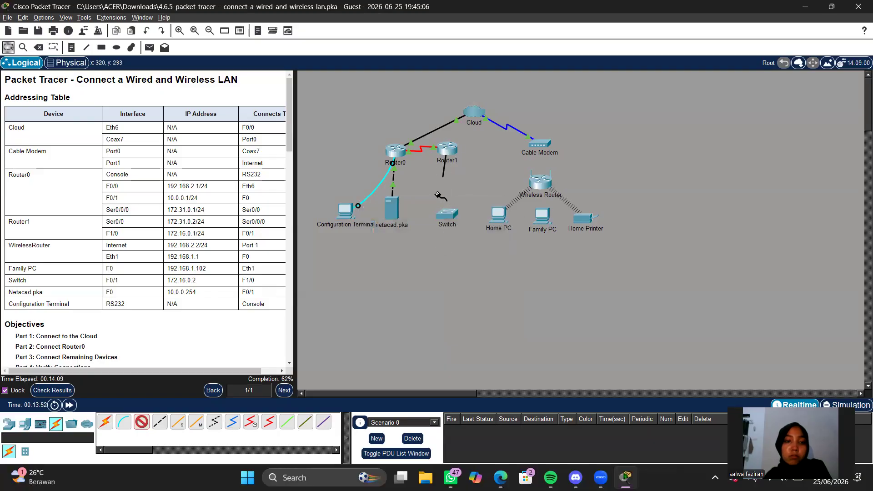
{"action": "left_click", "coordinate": [38, 48]}
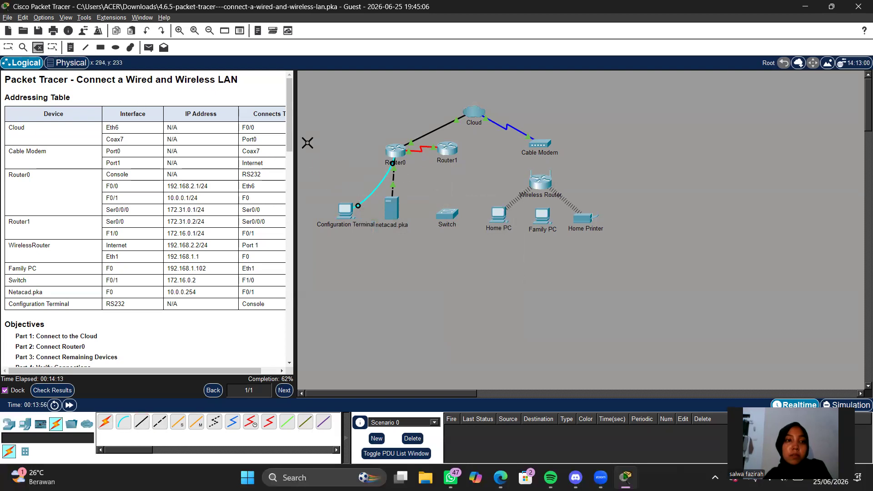
{"action": "left_click", "coordinate": [9, 47]}
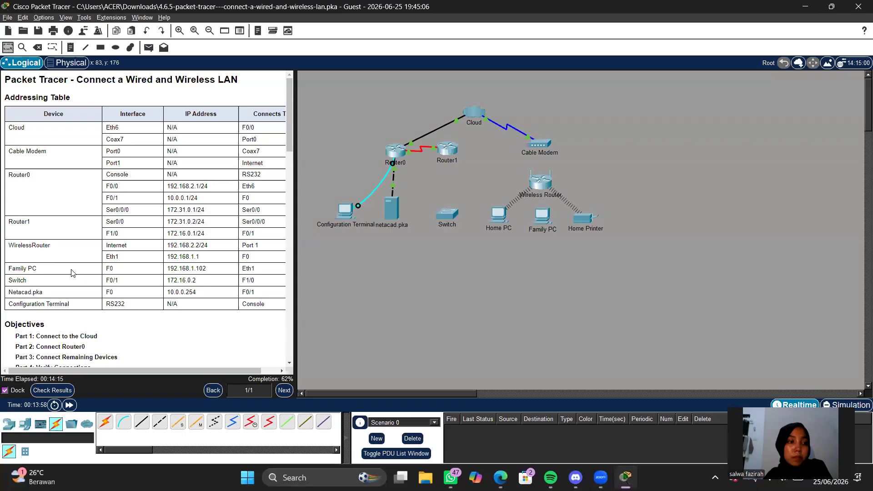
Try to attach a Copper Straight-Through cable to the Switch's FastEthernet0/1 port.
{"action": "left_click", "coordinate": [142, 428]}
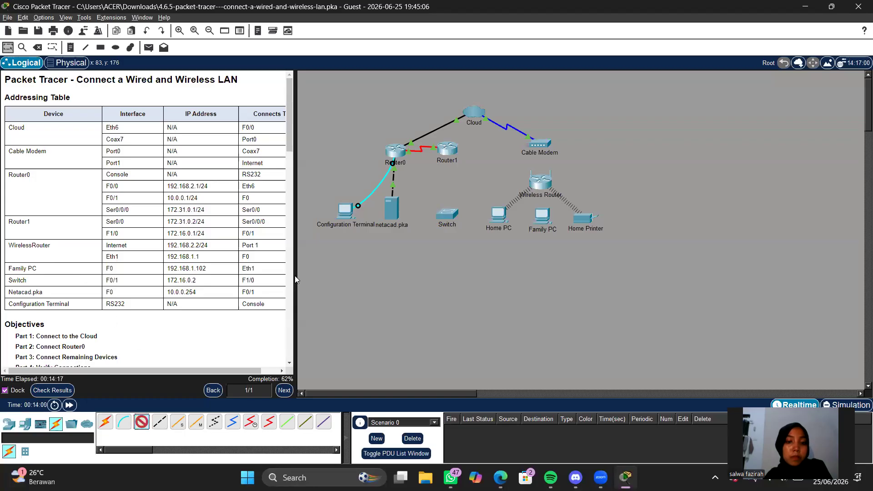
{"action": "left_click", "coordinate": [445, 220]}
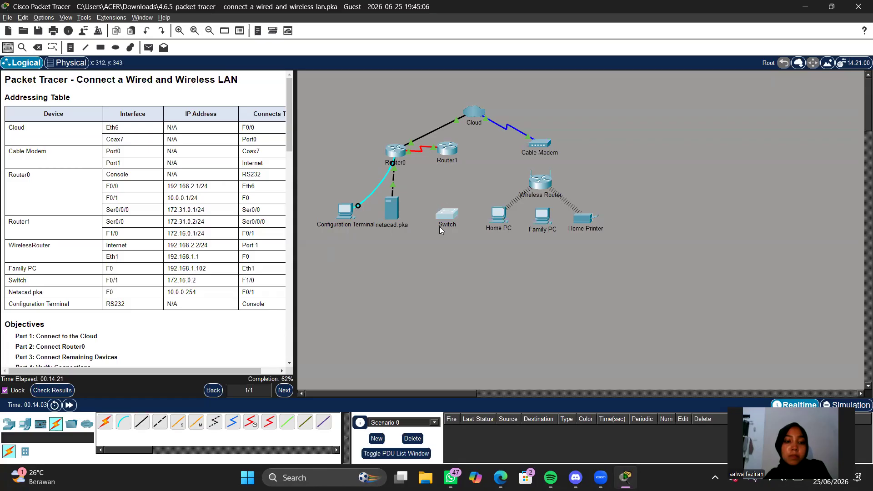
{"action": "left_click", "coordinate": [141, 422]}
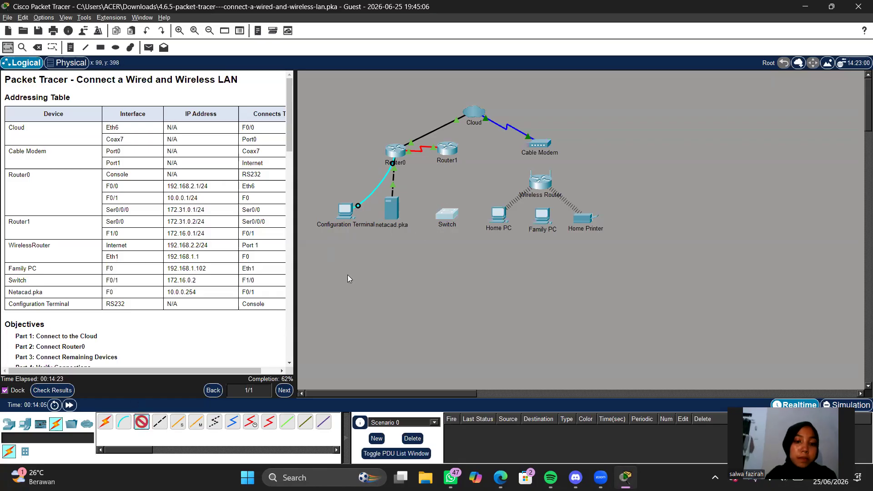
{"action": "left_click", "coordinate": [453, 213]}
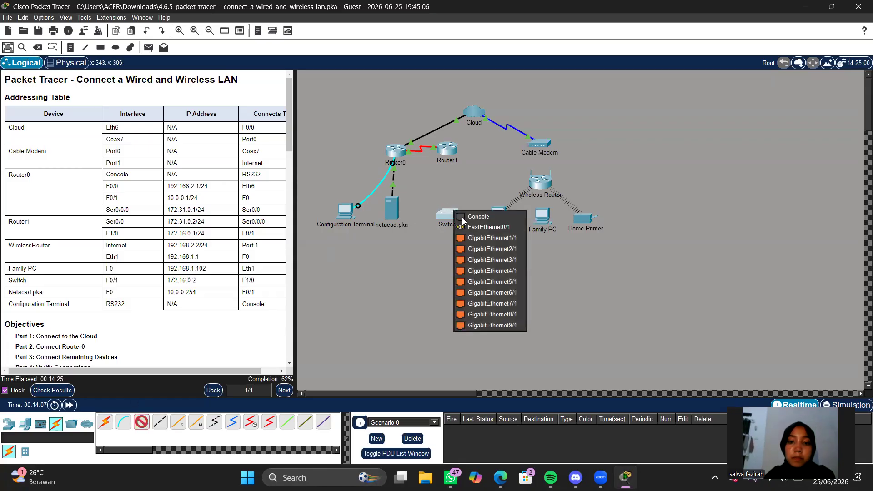
{"action": "left_click", "coordinate": [471, 227]}
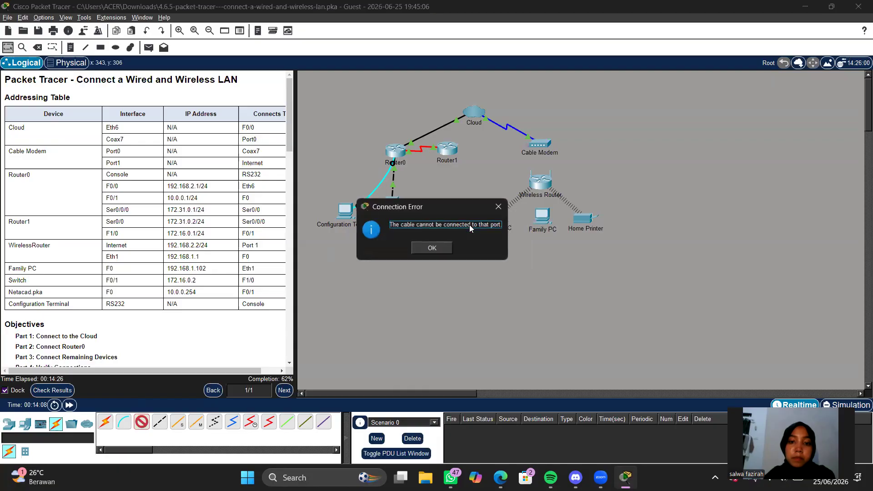
{"action": "left_click", "coordinate": [432, 248]}
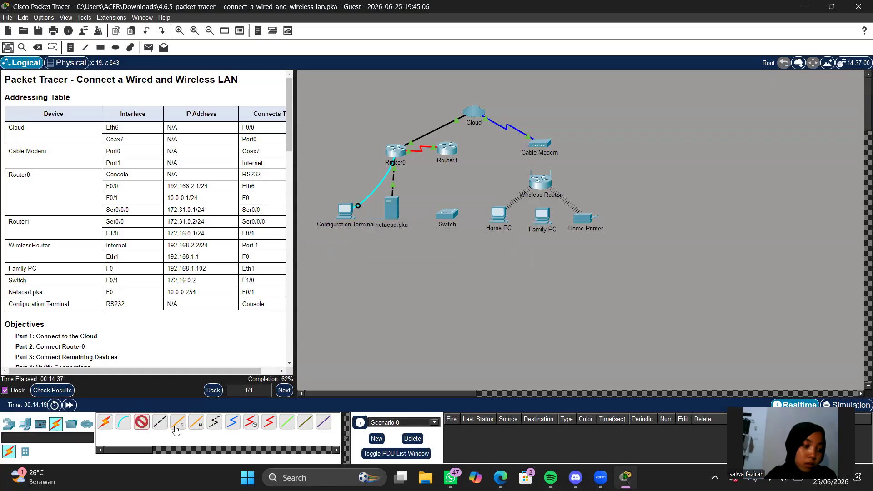
Try to connect Router1 FastEthernet0/1 to Switch FastEthernet0/1 with a Copper Straight-Through cable, and discard the loose cable.
{"action": "left_click", "coordinate": [105, 421]}
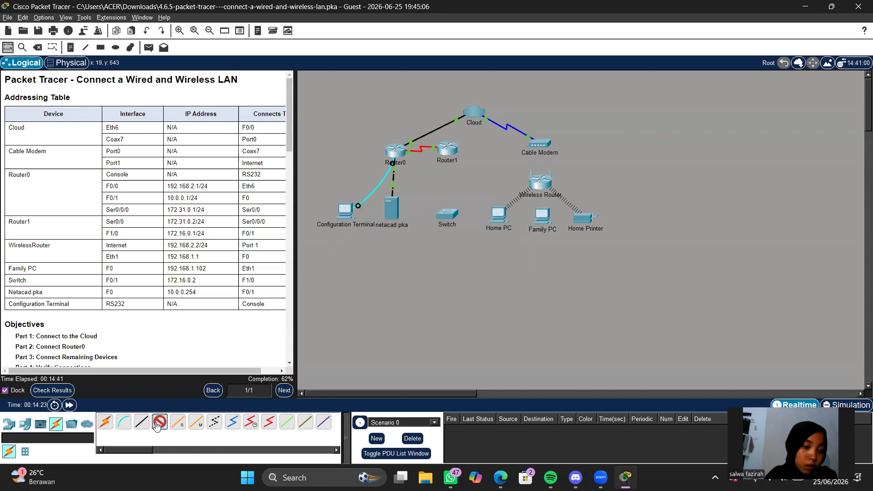
{"action": "left_click", "coordinate": [139, 424]}
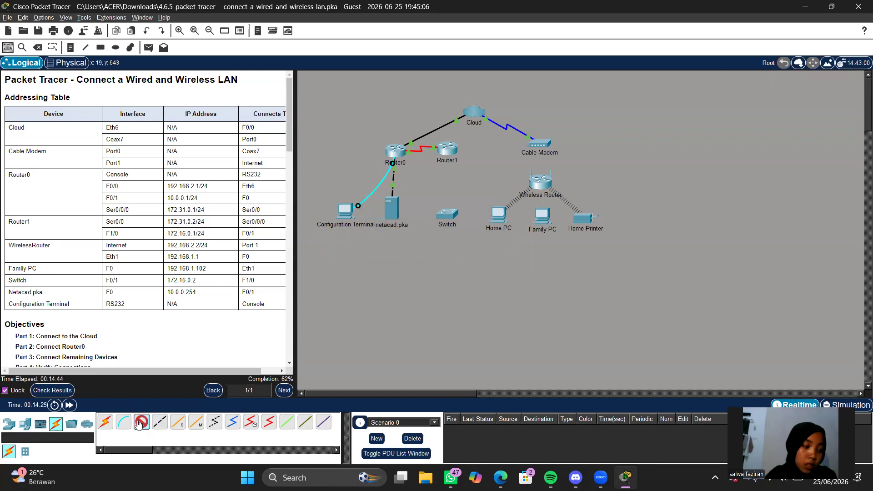
{"action": "left_click", "coordinate": [450, 162]}
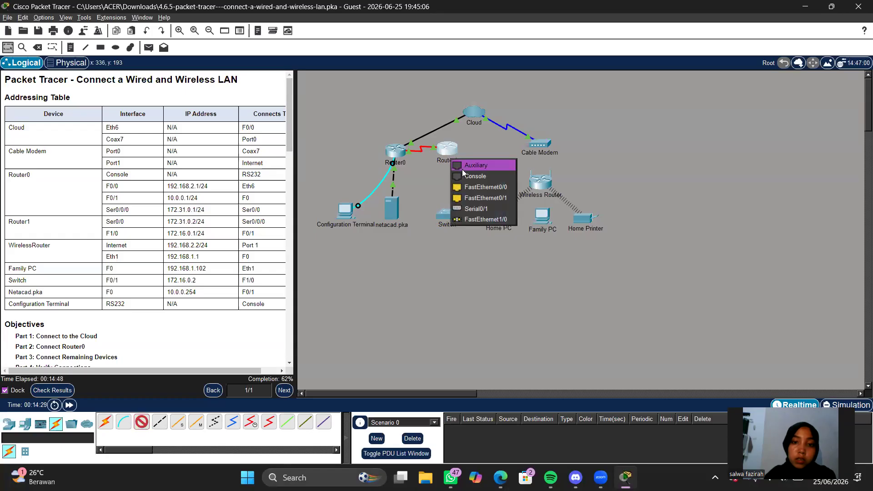
{"action": "left_click", "coordinate": [476, 198]}
{"action": "left_click", "coordinate": [452, 217]}
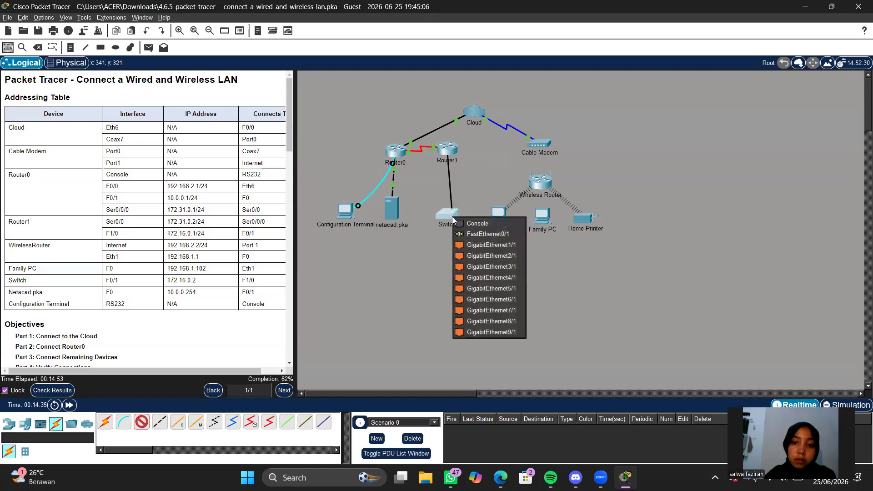
{"action": "left_click", "coordinate": [481, 233]}
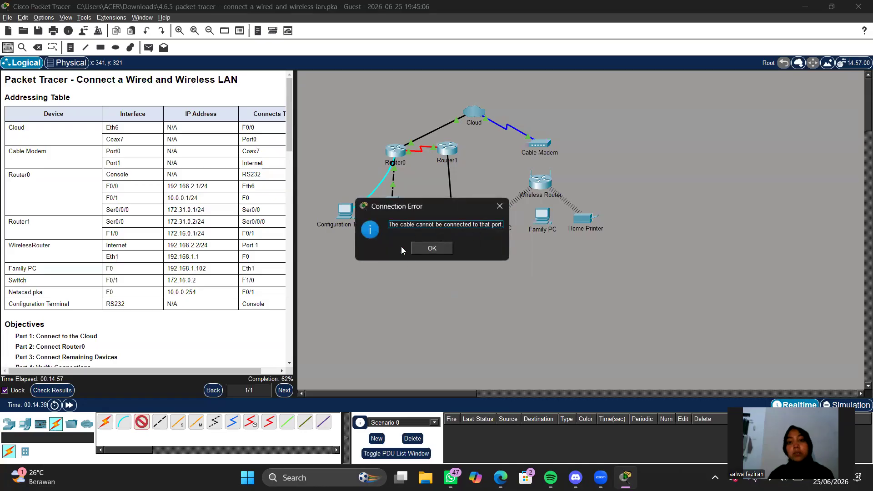
{"action": "left_click", "coordinate": [427, 248]}
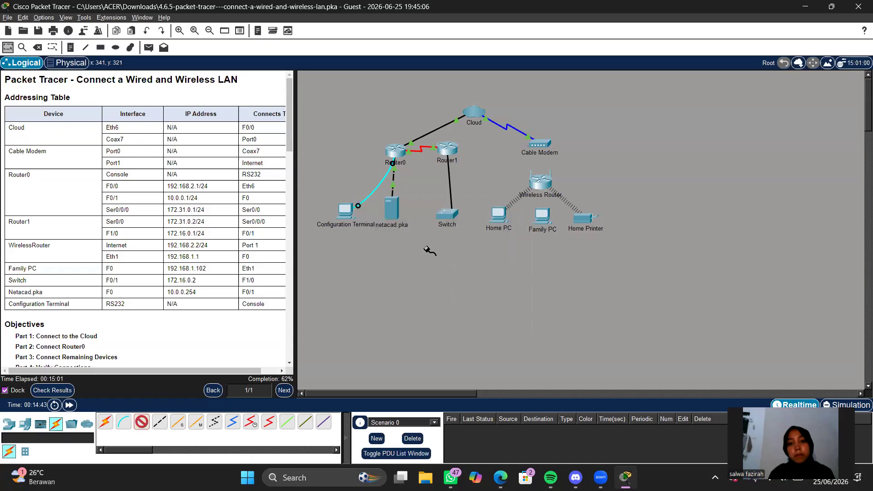
{"action": "left_click", "coordinate": [38, 48]}
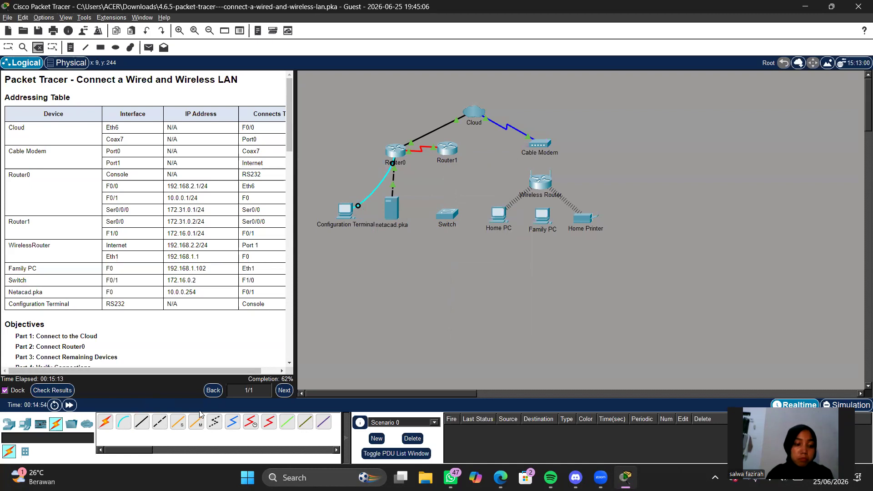
Connect the Cable Modem's Port 1 to the Wireless Router's Internet port with a Copper Straight-Through cable.
{"action": "left_click", "coordinate": [141, 422]}
{"action": "left_click", "coordinate": [540, 150]}
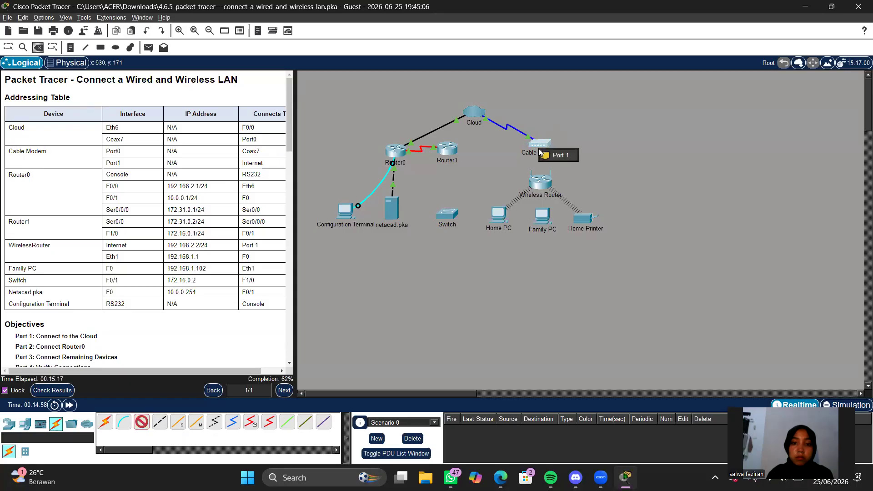
{"action": "left_click", "coordinate": [546, 156]}
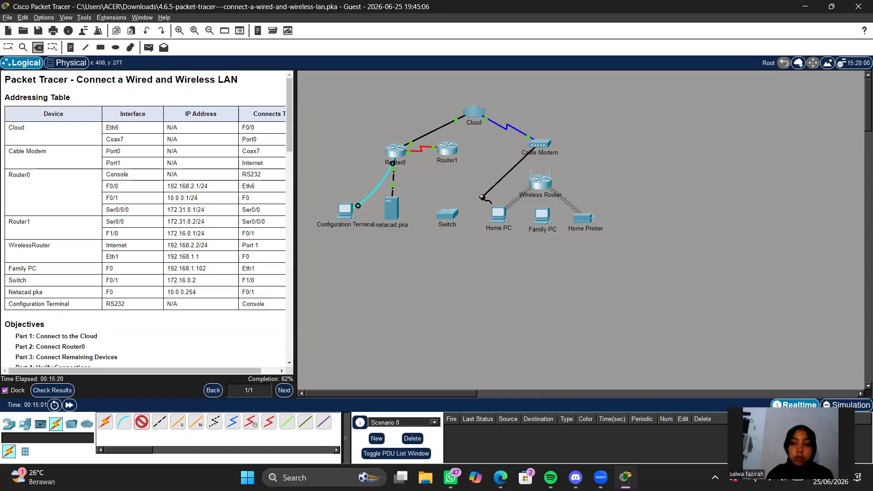
{"action": "left_click", "coordinate": [542, 184]}
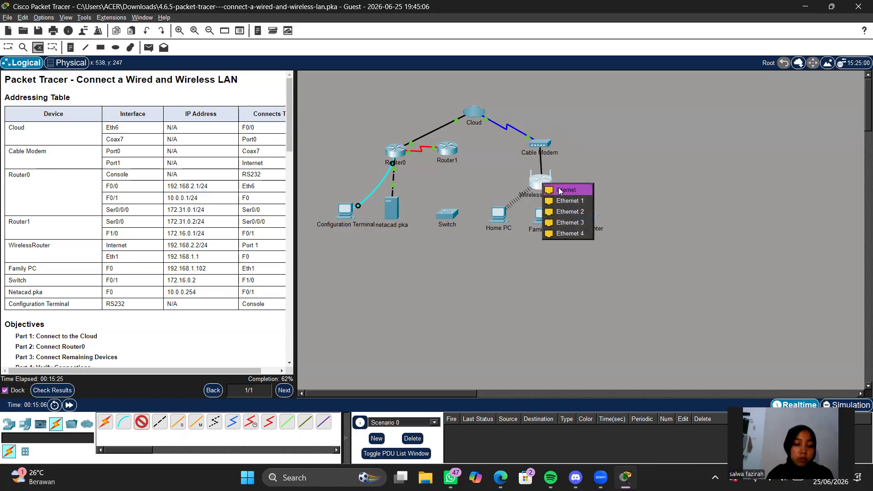
{"action": "left_click", "coordinate": [558, 188]}
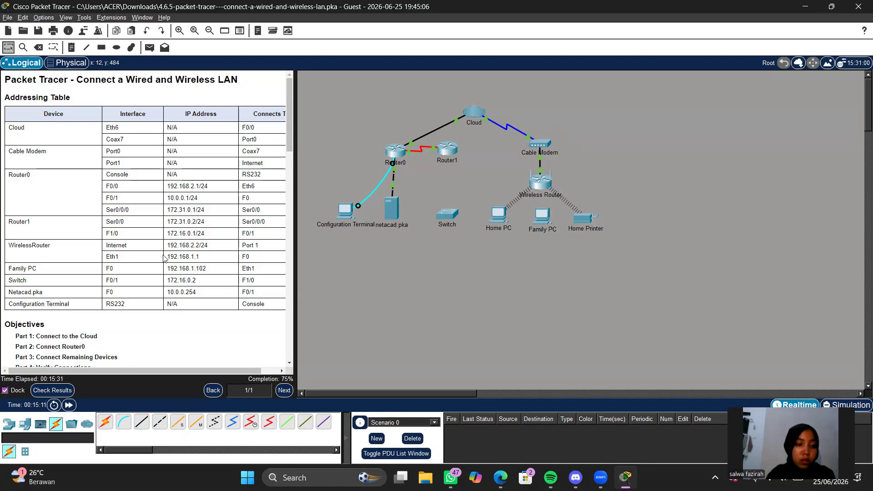
Following Part 3 of the instructions, connect the Wireless Router's Ethernet 1 port to the Family PC's FastEthernet0 port with a Copper Straight-Through cable.
{"action": "scroll", "coordinate": [165, 260], "scroll_direction": "down", "scroll_amount": 10}
{"action": "scroll", "coordinate": [165, 259], "scroll_direction": "down", "scroll_amount": 5}
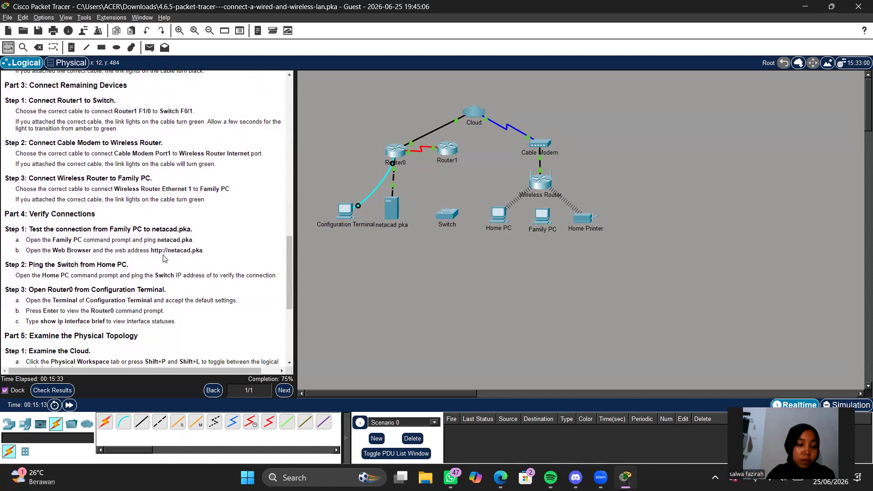
{"action": "scroll", "coordinate": [165, 258], "scroll_direction": "up", "scroll_amount": 5}
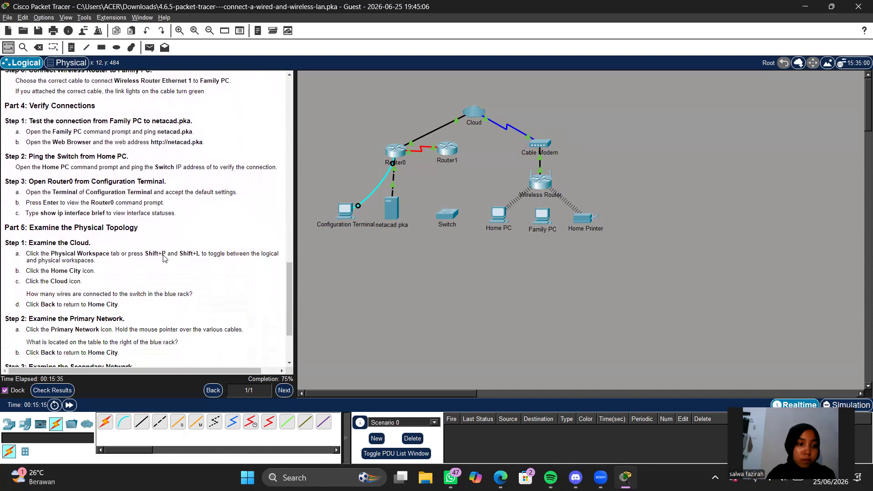
{"action": "scroll", "coordinate": [165, 258], "scroll_direction": "up", "scroll_amount": 1}
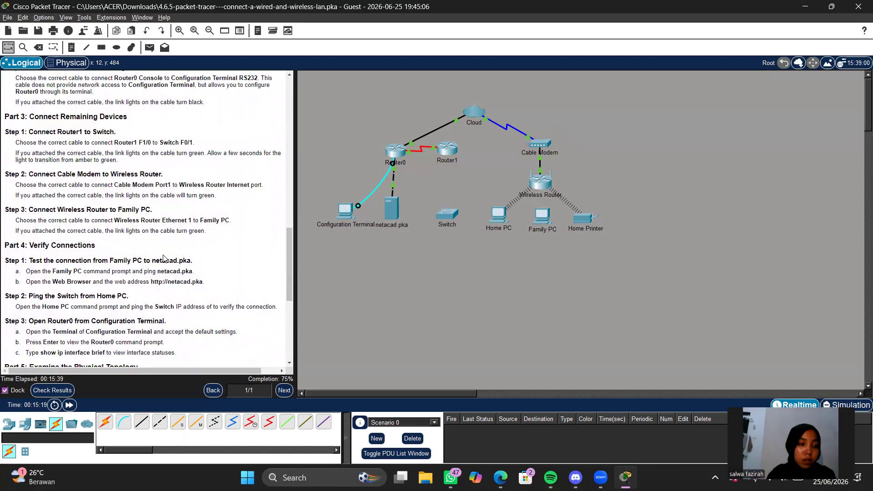
{"action": "scroll", "coordinate": [165, 258], "scroll_direction": "down", "scroll_amount": 5}
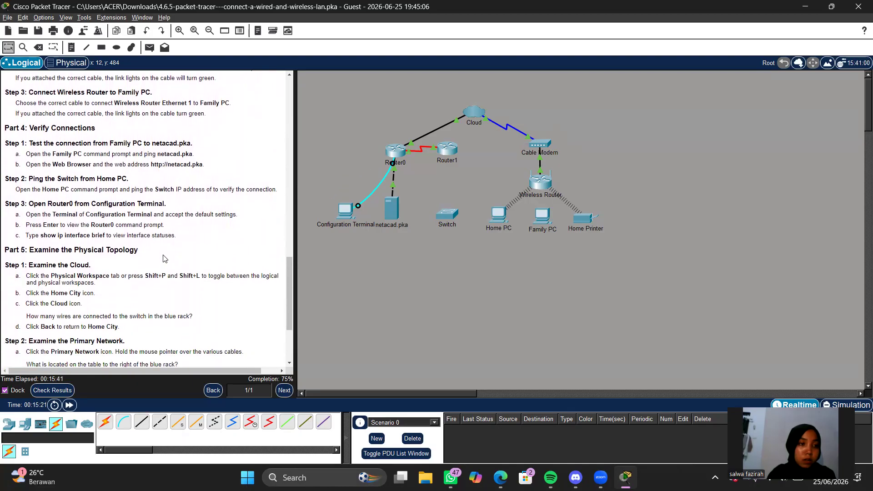
{"action": "scroll", "coordinate": [164, 258], "scroll_direction": "up", "scroll_amount": 2}
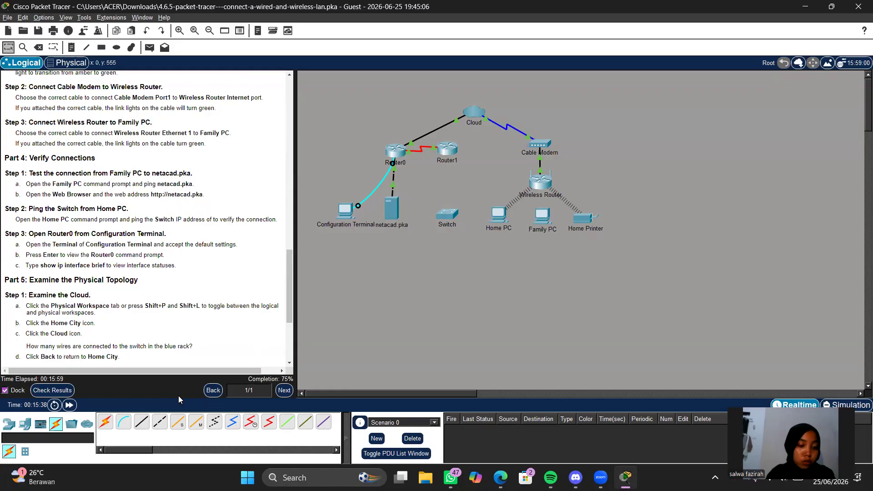
{"action": "left_click", "coordinate": [143, 422]}
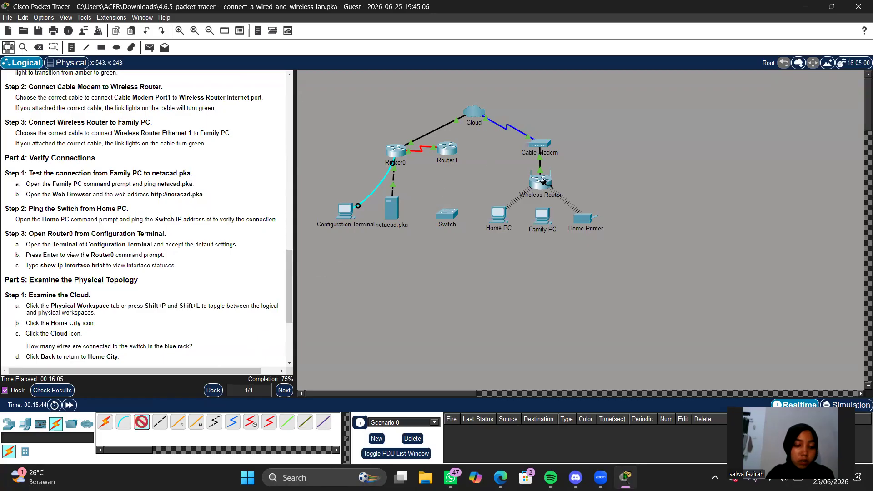
{"action": "left_click", "coordinate": [544, 182]}
{"action": "left_click", "coordinate": [562, 188]}
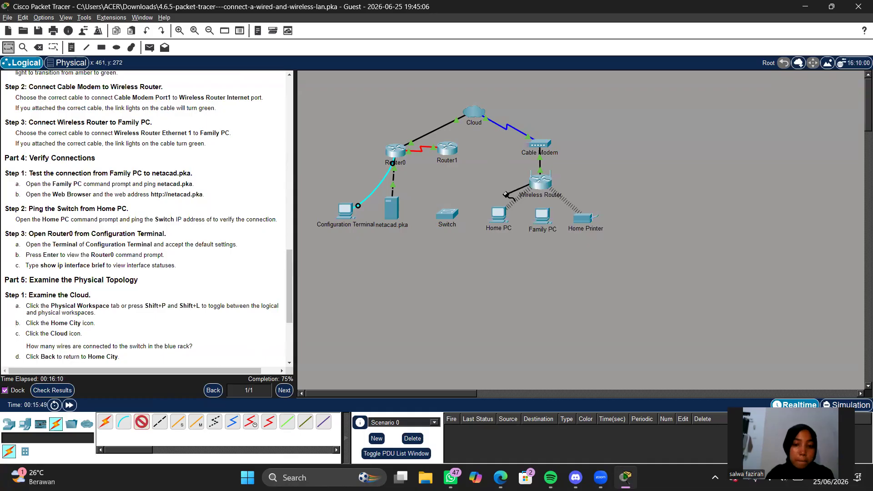
{"action": "left_click", "coordinate": [542, 217]}
{"action": "left_click", "coordinate": [556, 257]}
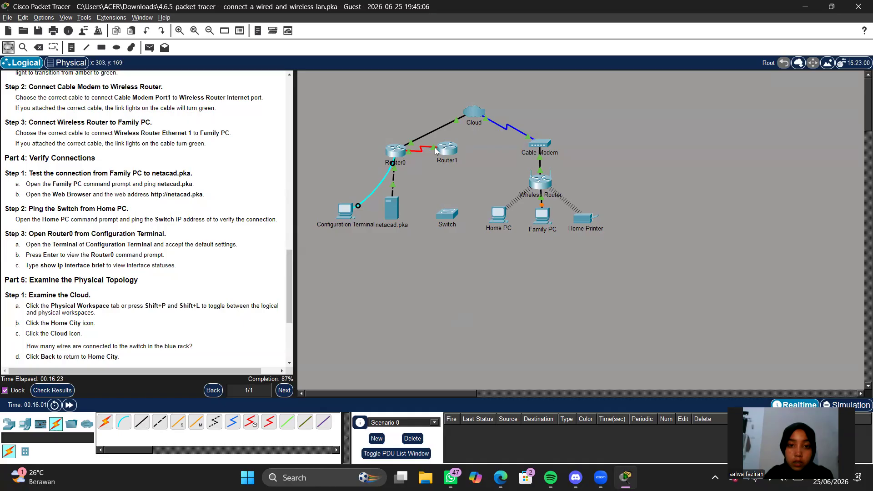
Try to attach a Copper Straight-Through cable to Router1's FastEthernet1/0 port.
{"action": "mouse_move", "coordinate": [435, 151]}
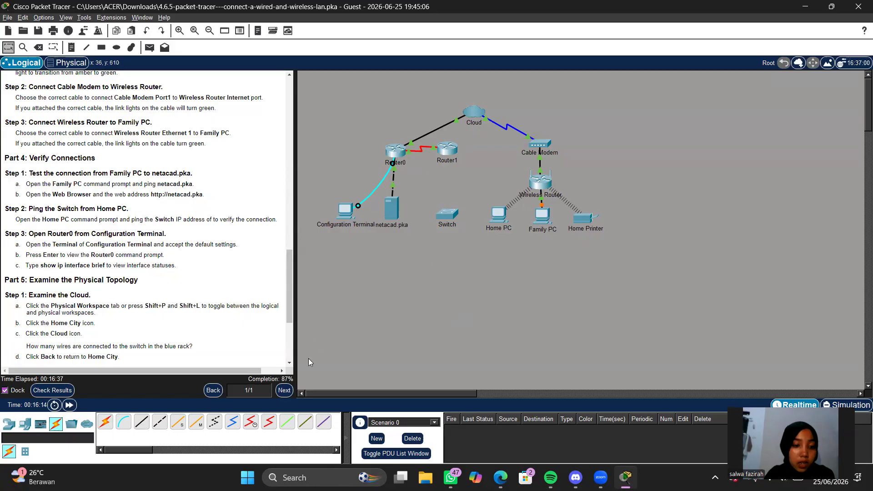
{"action": "left_click", "coordinate": [141, 421]}
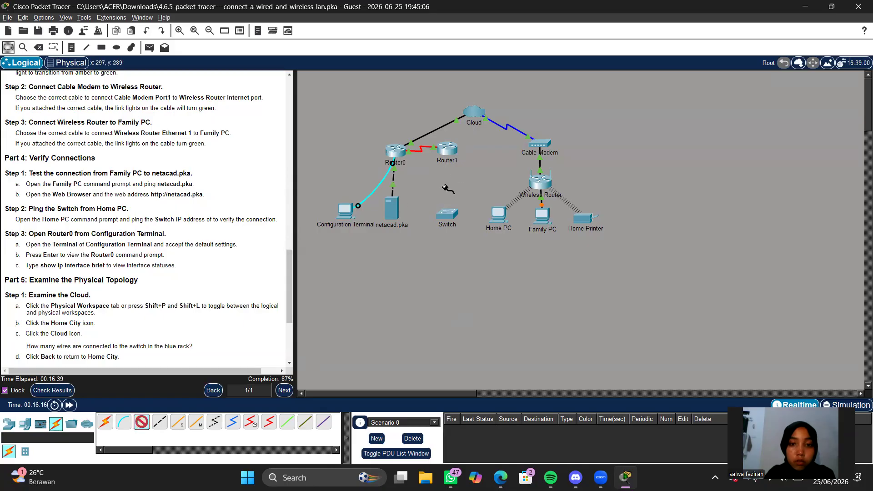
{"action": "left_click", "coordinate": [447, 150]}
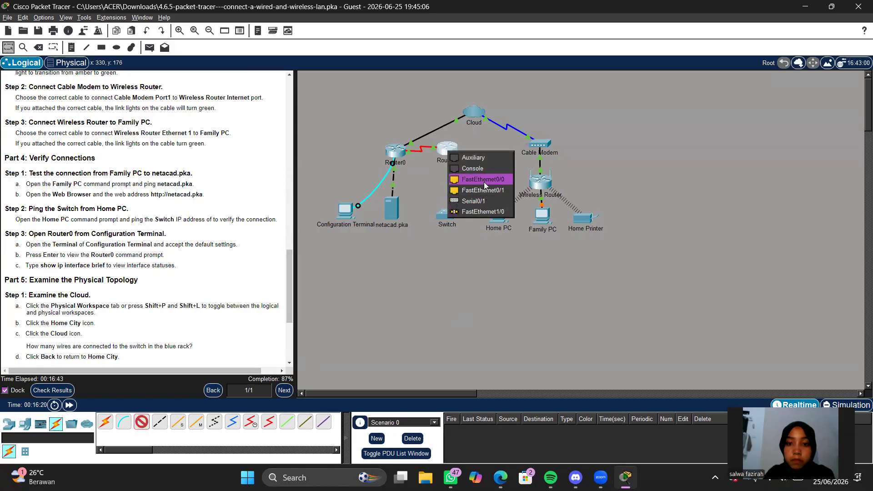
{"action": "left_click", "coordinate": [478, 212]}
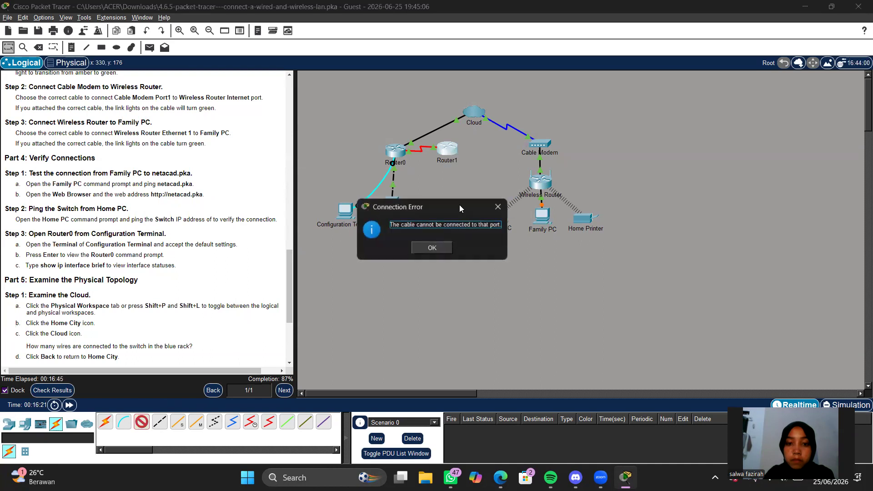
{"action": "left_click", "coordinate": [437, 248]}
{"action": "left_click", "coordinate": [448, 153]}
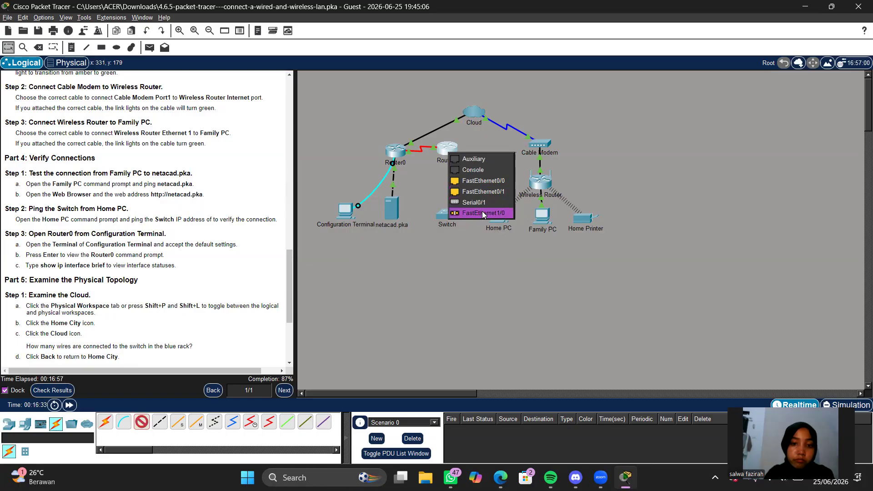
{"action": "left_click", "coordinate": [482, 211]}
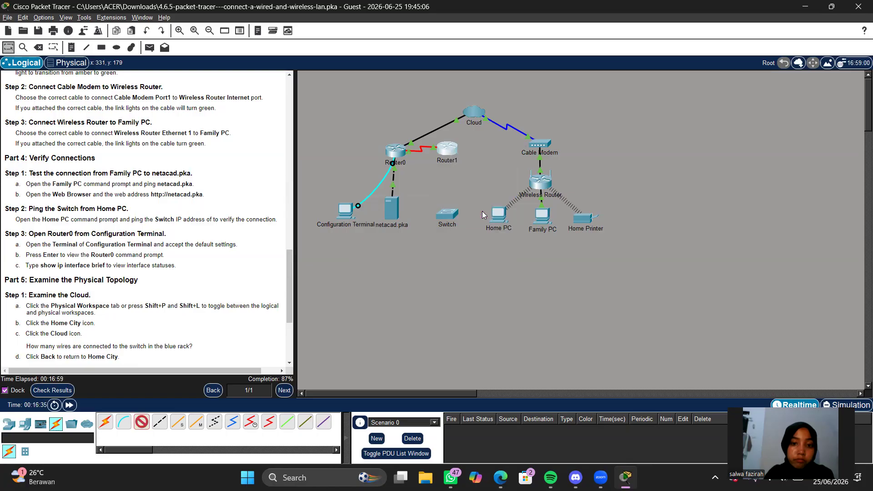
{"action": "left_click", "coordinate": [432, 249]}
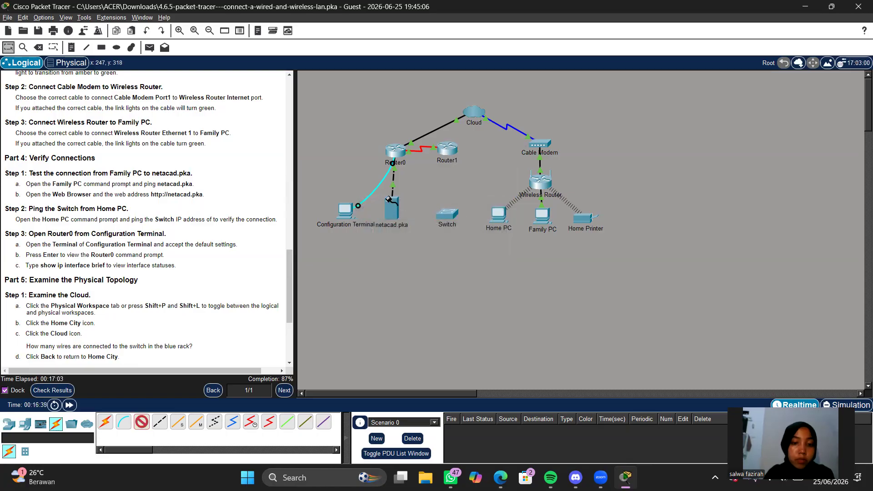
Delete the serial cable between Router0 and Router1.
{"action": "left_click", "coordinate": [38, 48]}
{"action": "left_click", "coordinate": [425, 148]}
{"action": "left_click", "coordinate": [8, 47]}
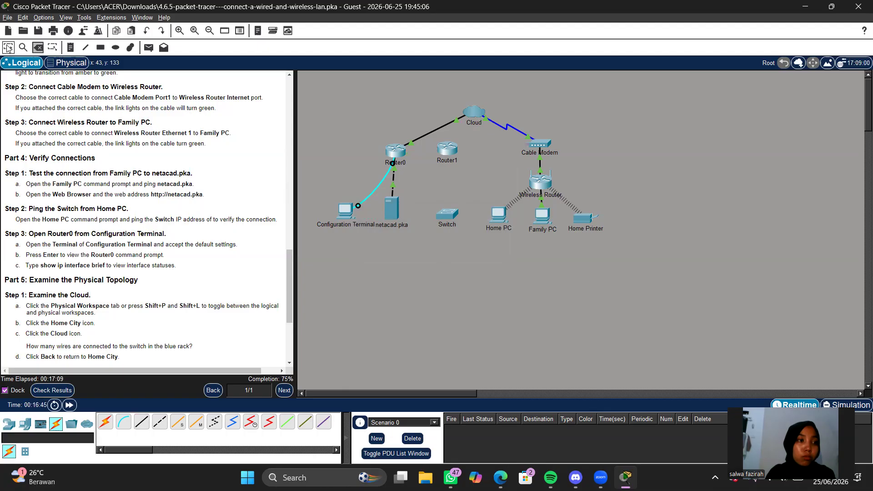
Connect Router0's Serial0/0/0 port to Router1's Serial0/0 port with a Serial DCE cable.
{"action": "left_click", "coordinate": [251, 422]}
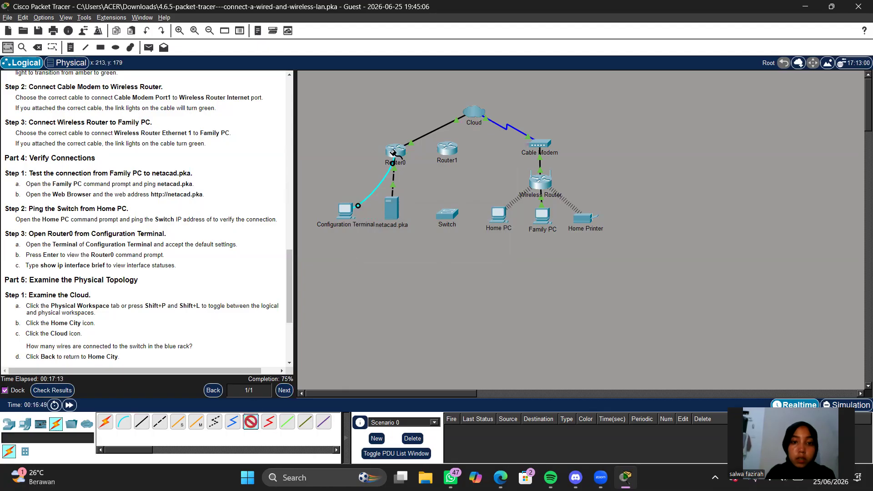
{"action": "left_click", "coordinate": [397, 157]}
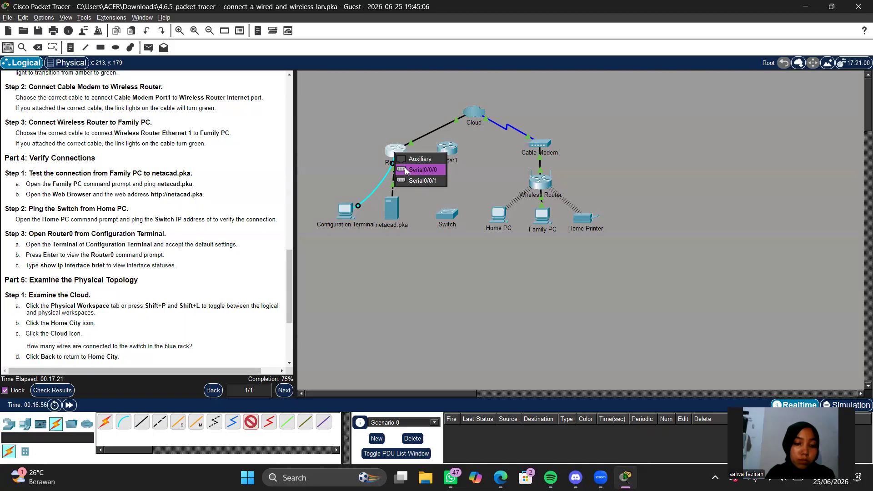
{"action": "left_click", "coordinate": [406, 169]}
{"action": "left_click", "coordinate": [452, 148]}
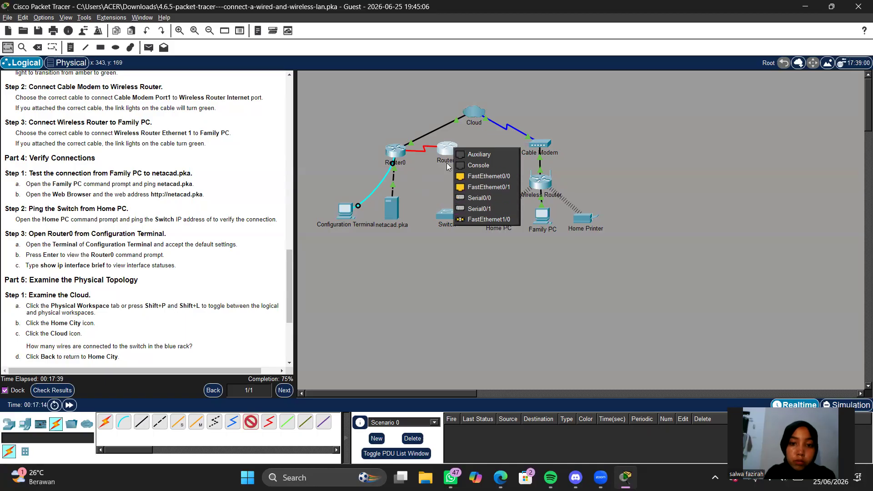
{"action": "left_click", "coordinate": [481, 194]}
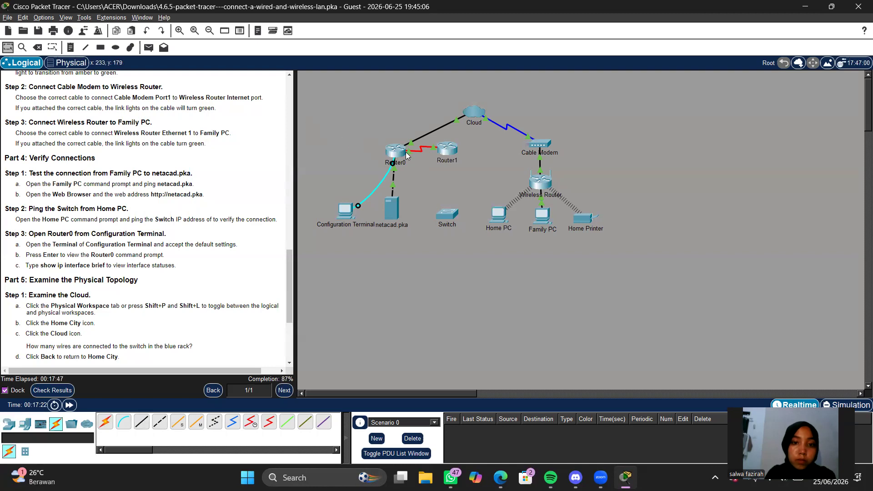
{"action": "left_click", "coordinate": [408, 152]}
{"action": "left_click", "coordinate": [397, 146]}
{"action": "left_click", "coordinate": [417, 166]}
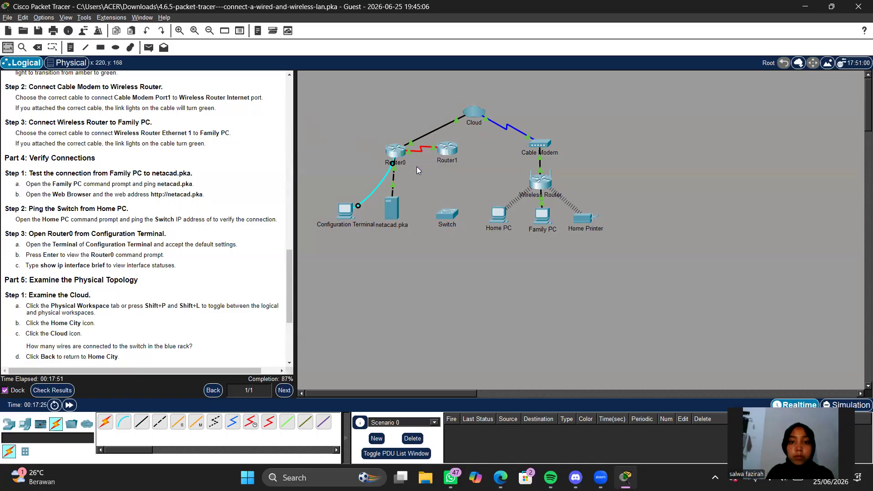
Try twice to attach a Copper Straight-Through cable to Router1's FastEthernet1/0 port.
{"action": "left_click", "coordinate": [141, 422]}
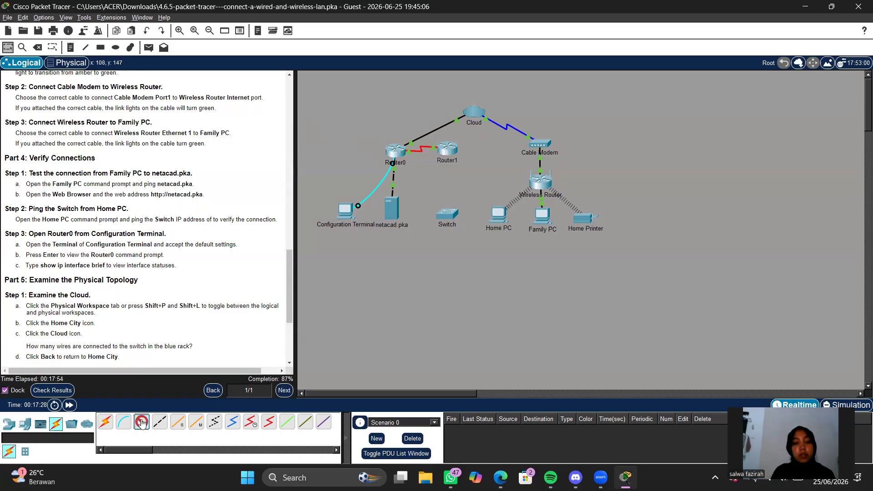
{"action": "left_click", "coordinate": [448, 150]}
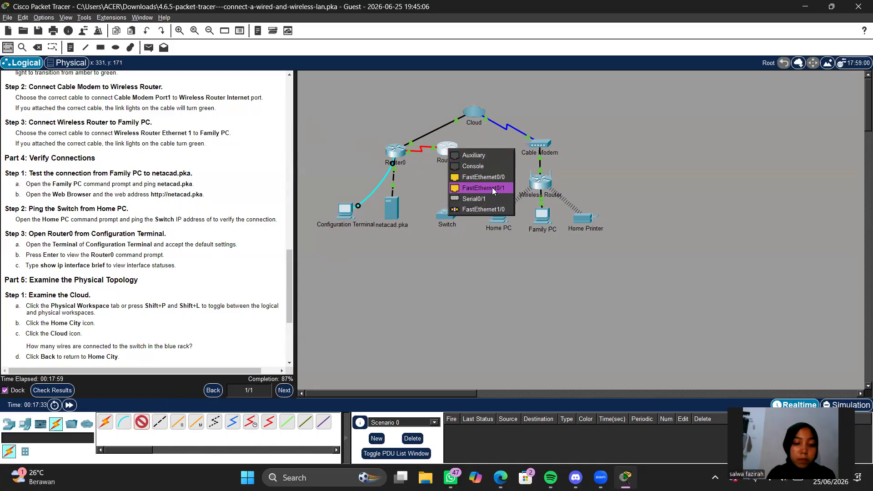
{"action": "left_click", "coordinate": [500, 209]}
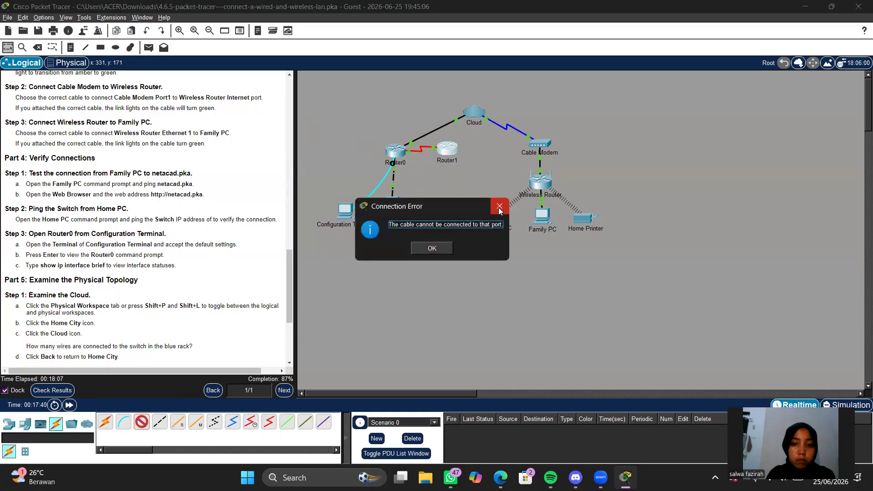
{"action": "left_click", "coordinate": [436, 245]}
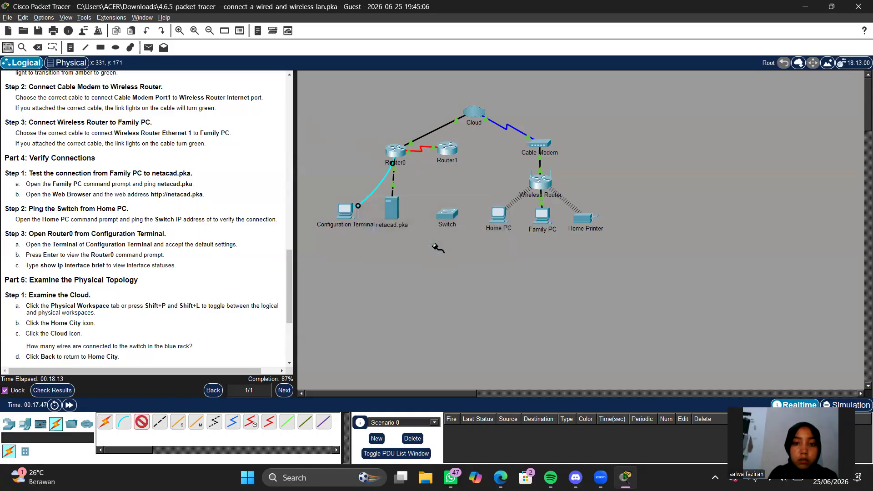
{"action": "left_click", "coordinate": [445, 150]}
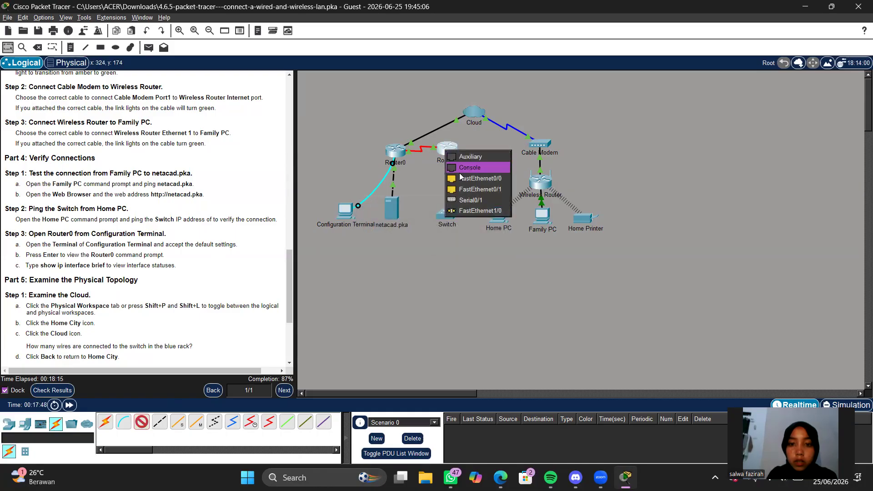
{"action": "left_click", "coordinate": [461, 212]}
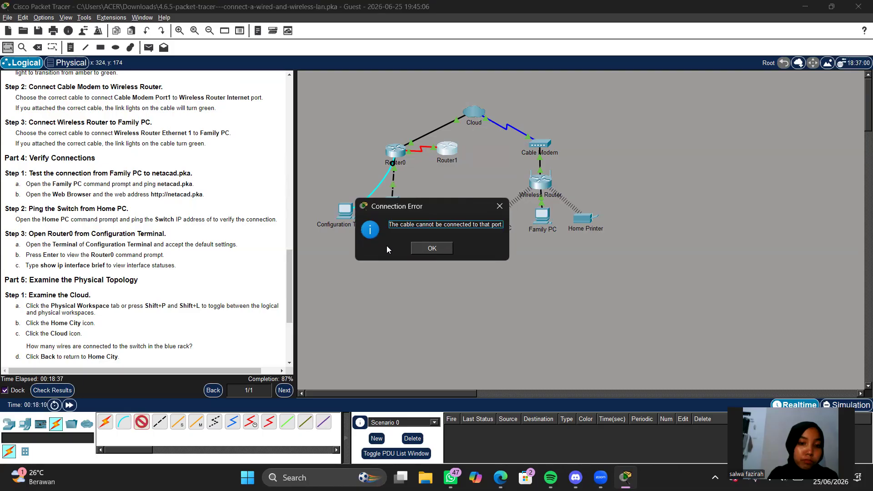
{"action": "left_click", "coordinate": [431, 247]}
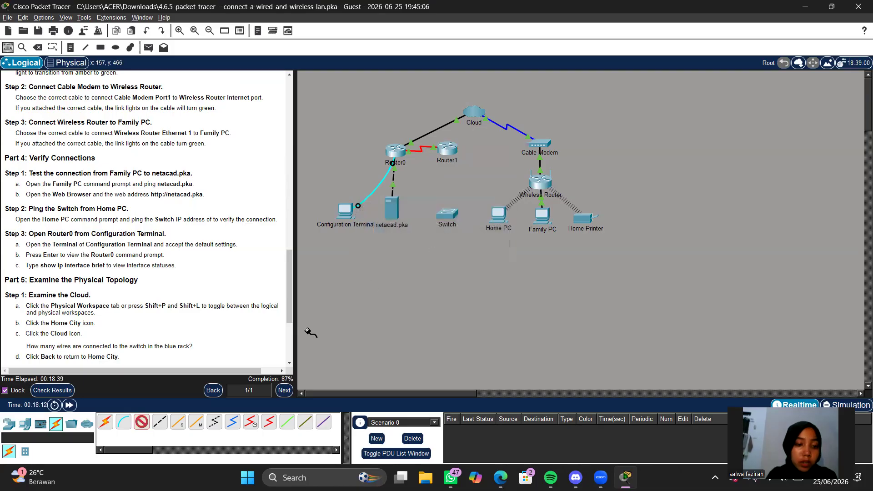
Try to attach a Copper Cross-Over cable to Router1's FastEthernet1/0 port, and cancel the deletion of the Switch.
{"action": "left_click", "coordinate": [159, 421]}
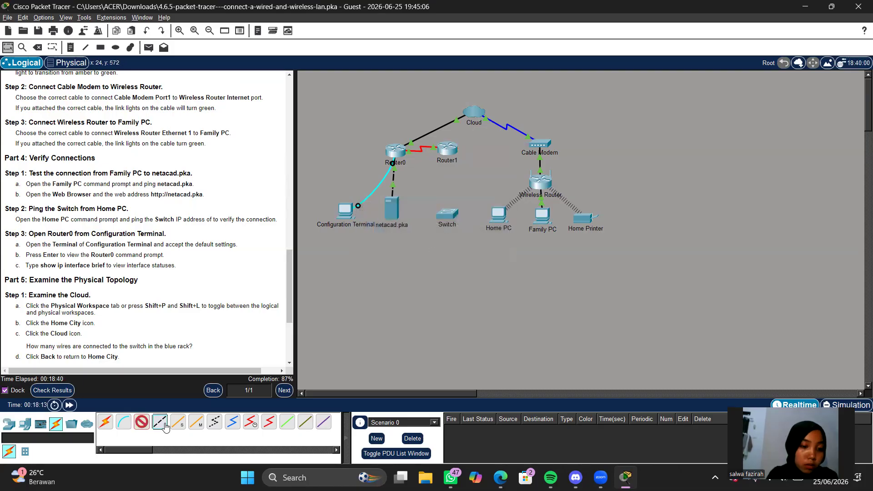
{"action": "left_click", "coordinate": [447, 148]}
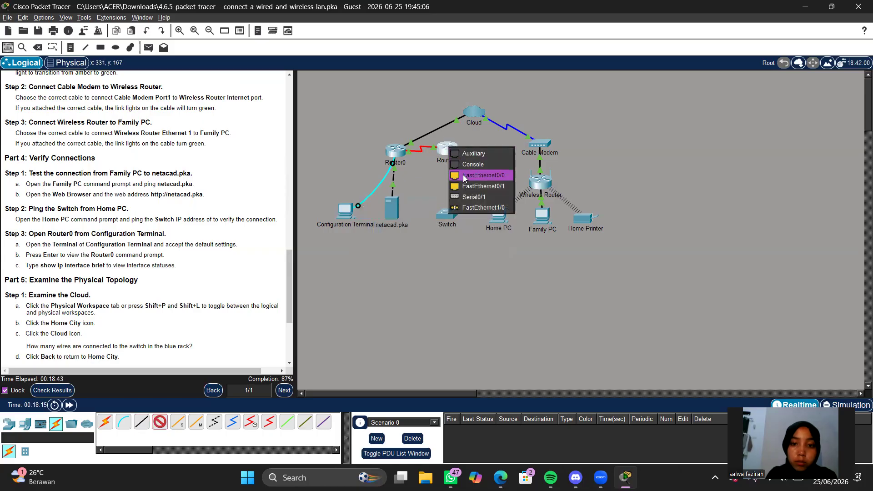
{"action": "left_click", "coordinate": [467, 205]}
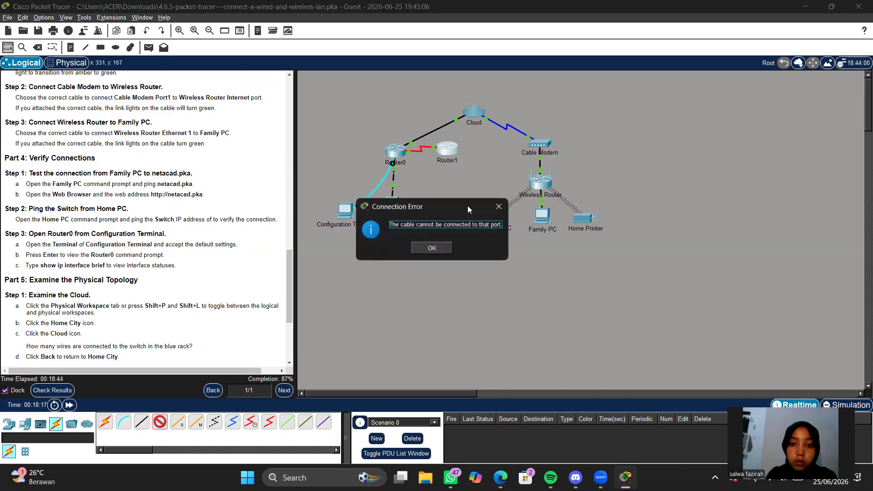
{"action": "left_click", "coordinate": [421, 247]}
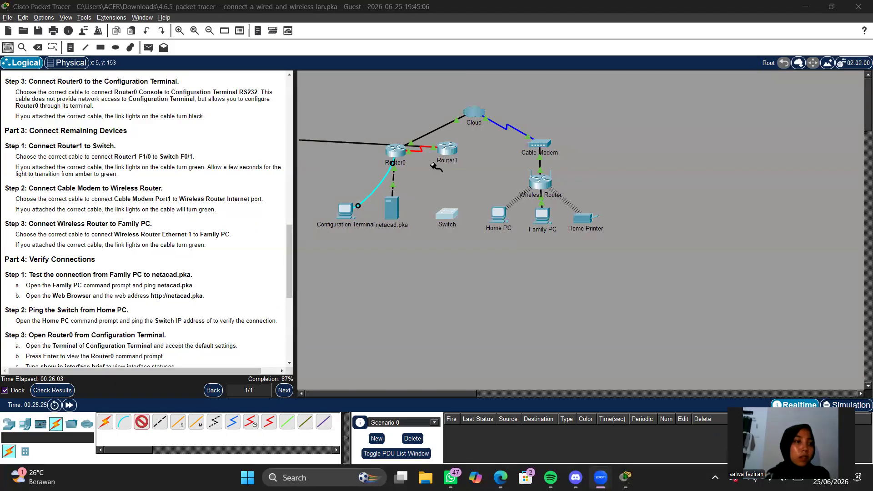
{"action": "left_click", "coordinate": [37, 47]}
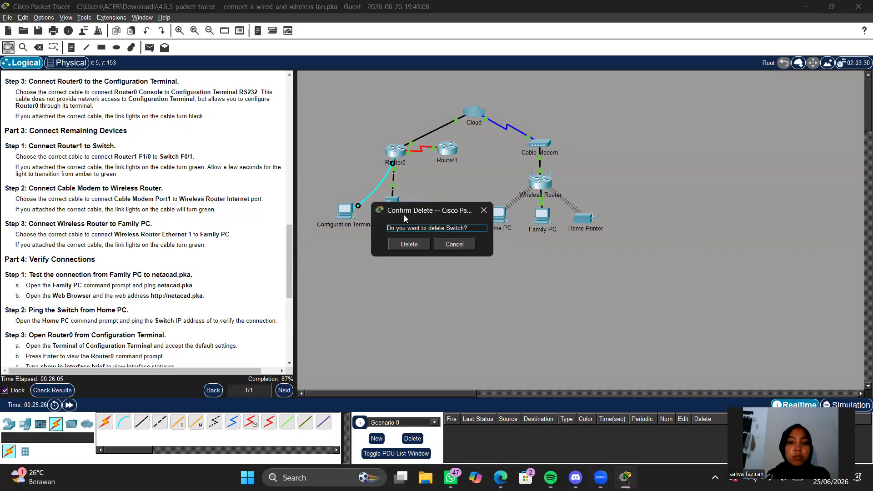
{"action": "left_click", "coordinate": [483, 211]}
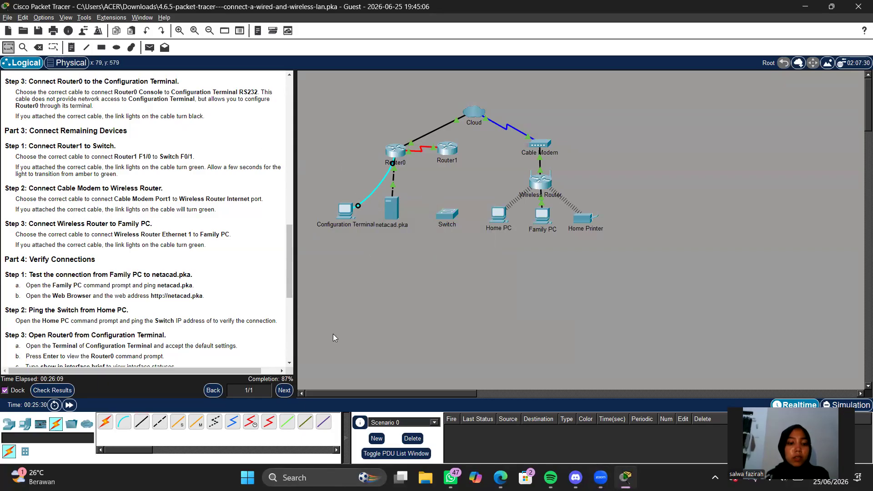
Try to attach a Serial DCE cable to Router1's FastEthernet1/0 port.
{"action": "left_click", "coordinate": [250, 422]}
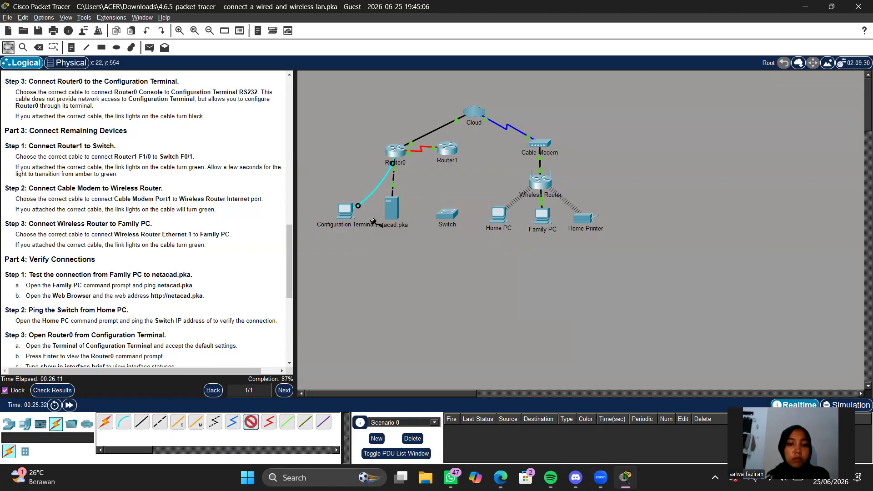
{"action": "left_click", "coordinate": [446, 151]}
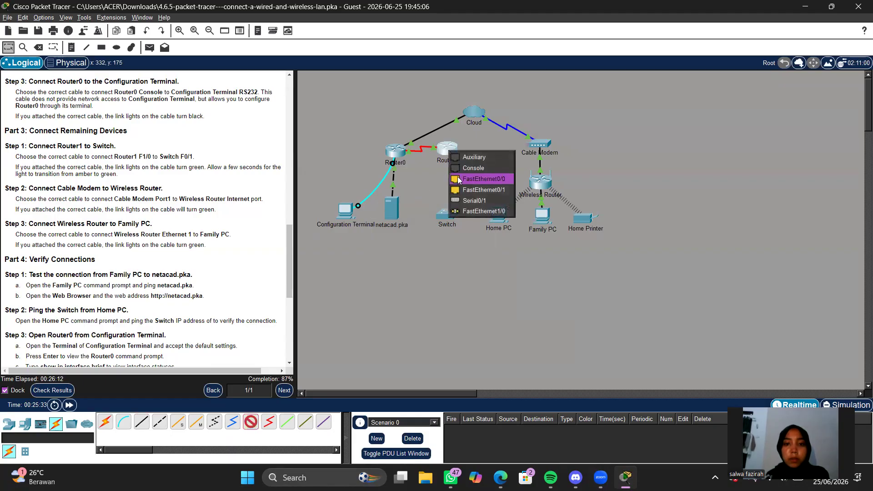
{"action": "left_click", "coordinate": [466, 211]}
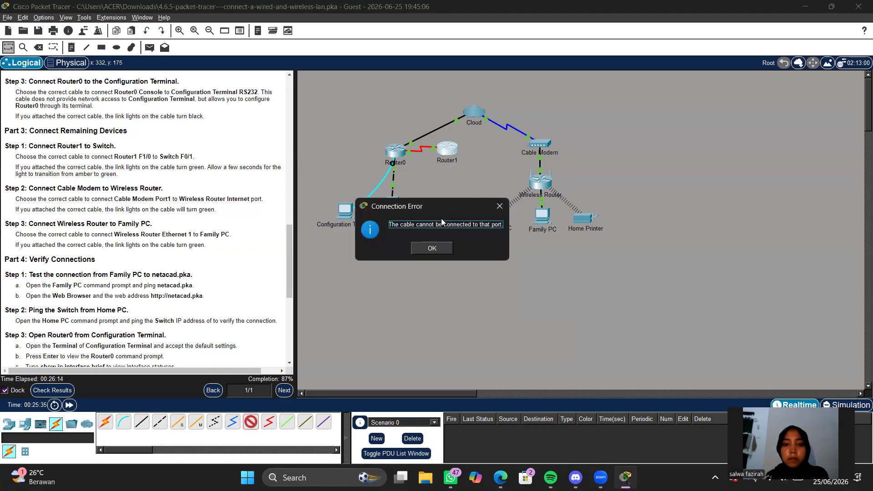
{"action": "left_click", "coordinate": [431, 251]}
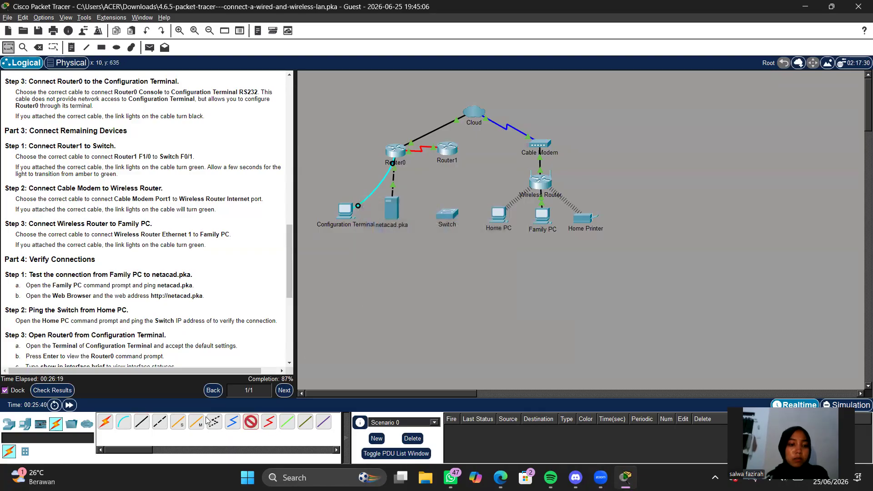
Connect Router1's FastEthernet1/0 port to the Switch's FastEthernet0/1 port with a single-mode fiber cable.
{"action": "left_click", "coordinate": [178, 422]}
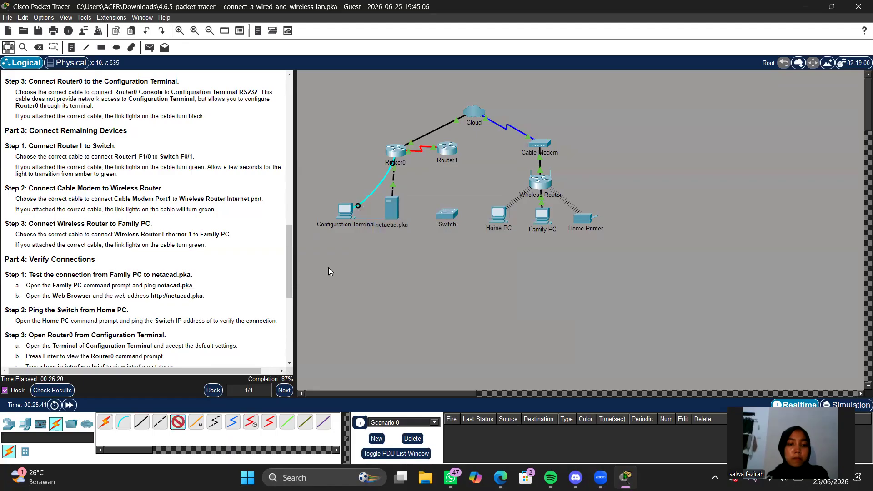
{"action": "left_click", "coordinate": [447, 149]}
{"action": "left_click", "coordinate": [465, 213]}
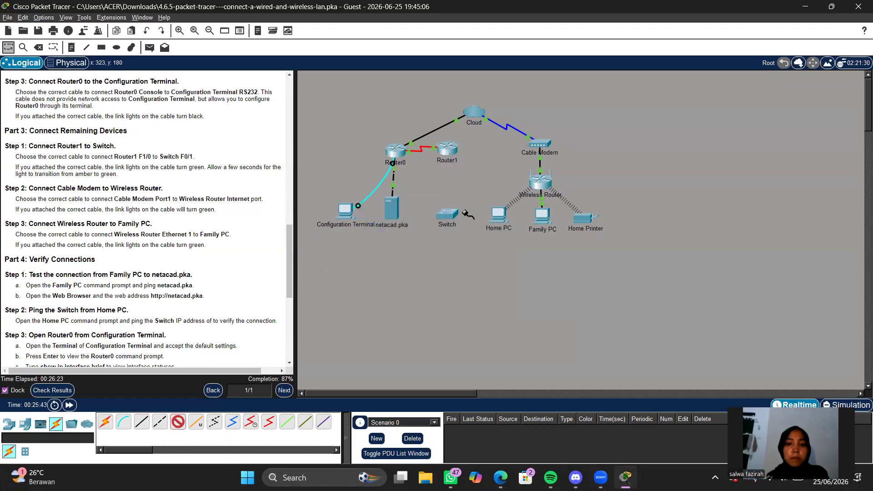
{"action": "left_click", "coordinate": [447, 215]}
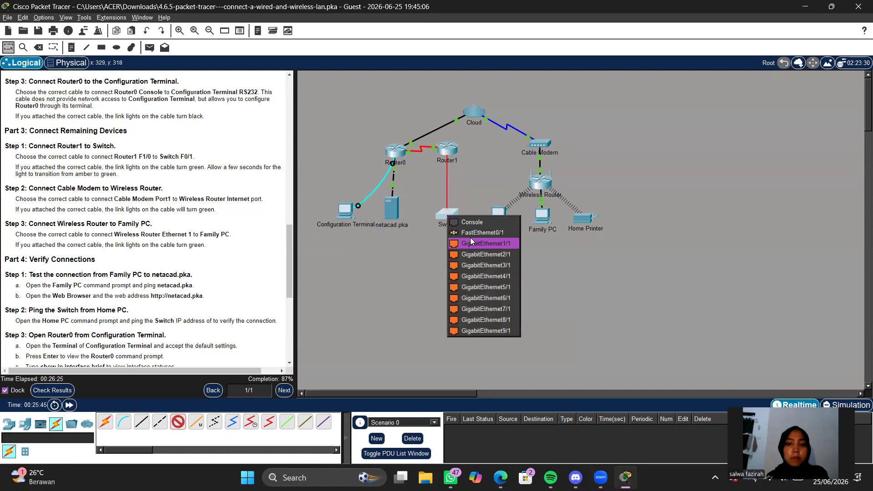
{"action": "left_click", "coordinate": [475, 233]}
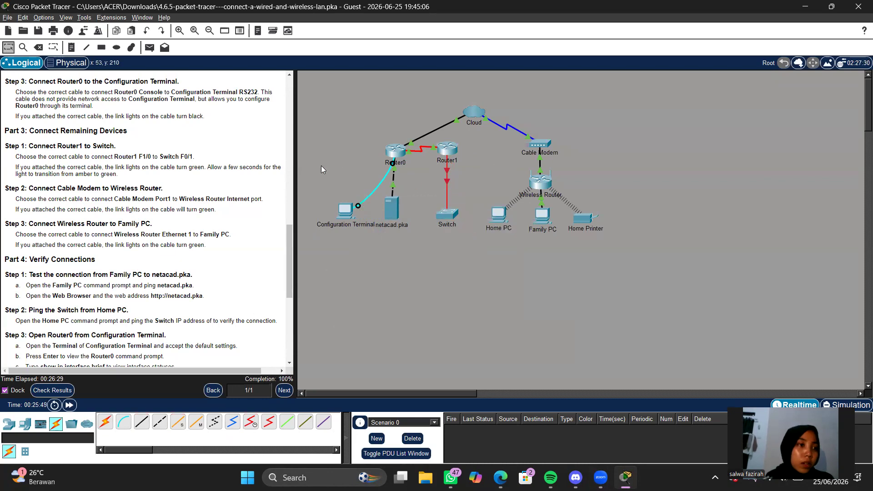
Delete the single-mode fiber cable between Router1 and the Switch.
{"action": "left_click", "coordinate": [39, 47]}
{"action": "left_click", "coordinate": [446, 185]}
{"action": "left_click", "coordinate": [8, 47]}
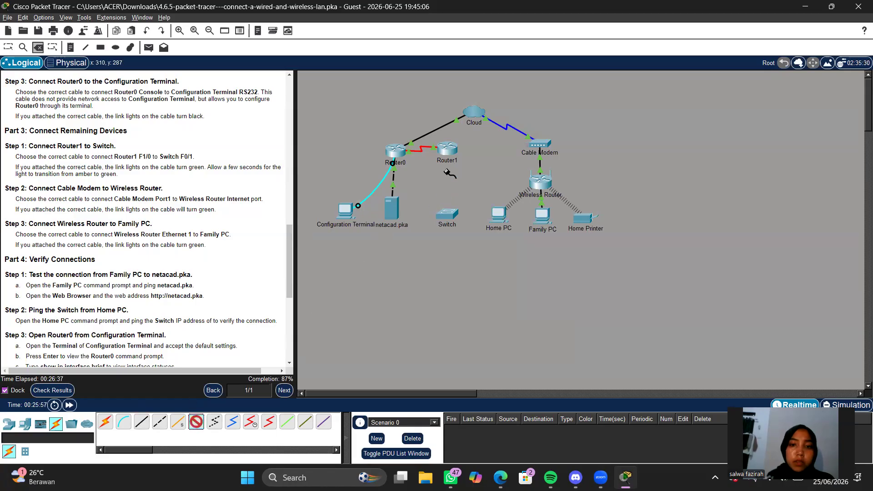
Connect Router1's FastEthernet1/0 port to the Switch's FastEthernet0/1 port with a multimode fiber cable.
{"action": "left_click", "coordinate": [450, 149]}
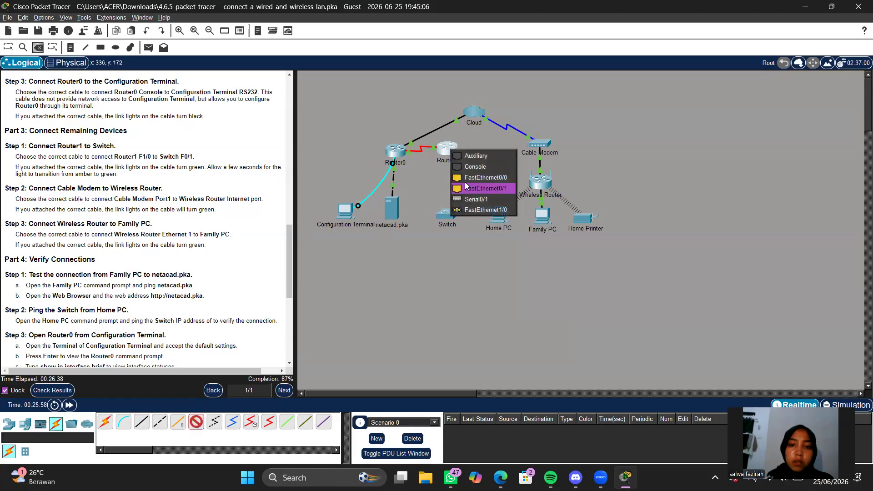
{"action": "left_click", "coordinate": [459, 210]}
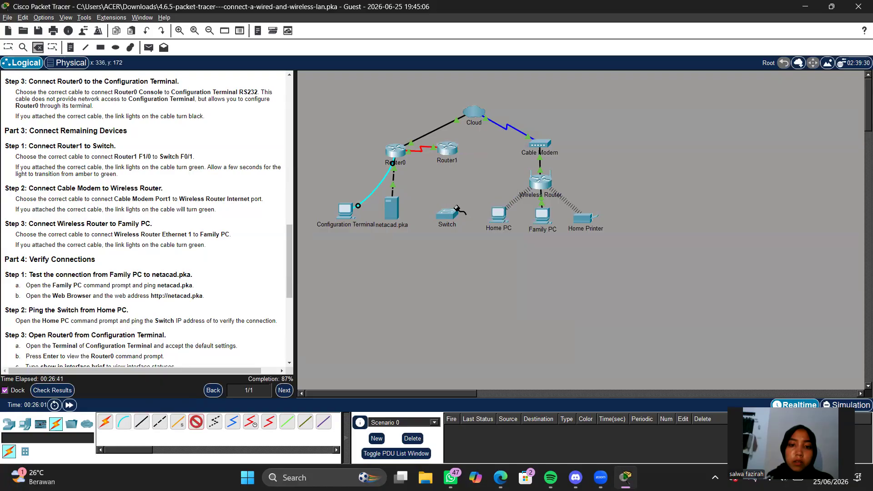
{"action": "left_click", "coordinate": [444, 217]}
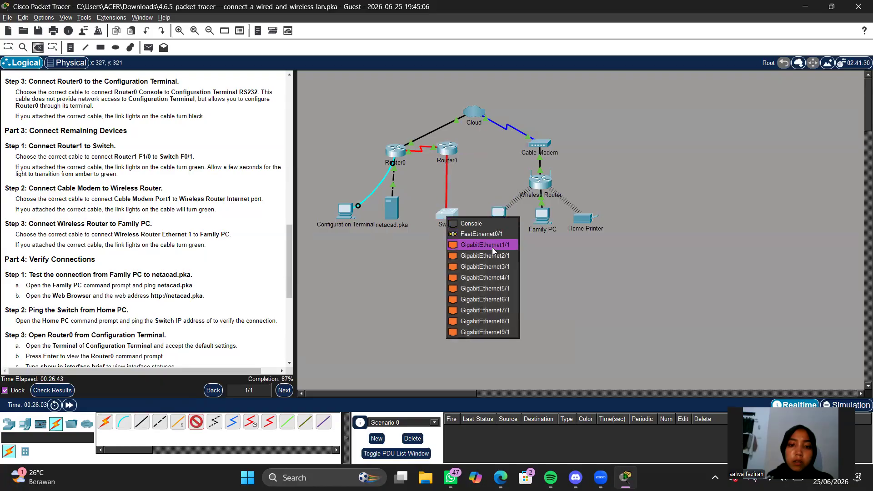
{"action": "left_click", "coordinate": [494, 231]}
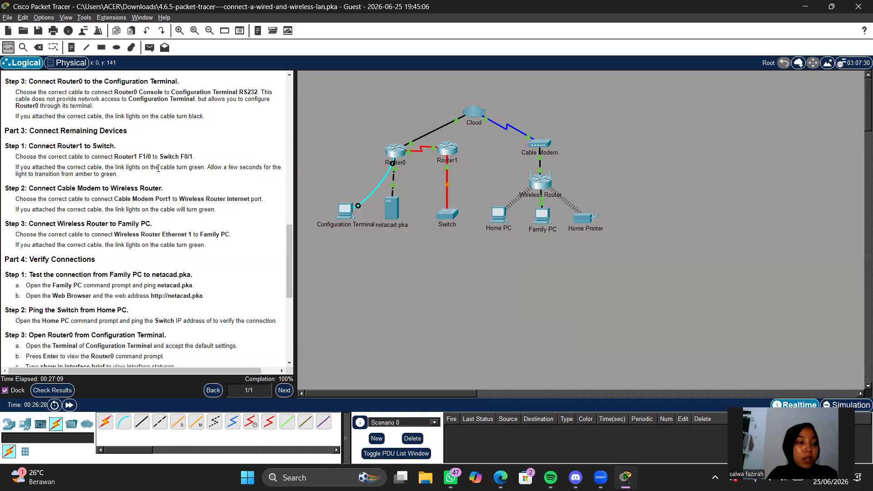
Ping the netacad.pka server at 10.0.0.254 from Family PC's Command Prompt, and close the Family PC window.
{"action": "scroll", "coordinate": [143, 245], "scroll_direction": "down", "scroll_amount": 5}
{"action": "scroll", "coordinate": [143, 244], "scroll_direction": "down", "scroll_amount": 2}
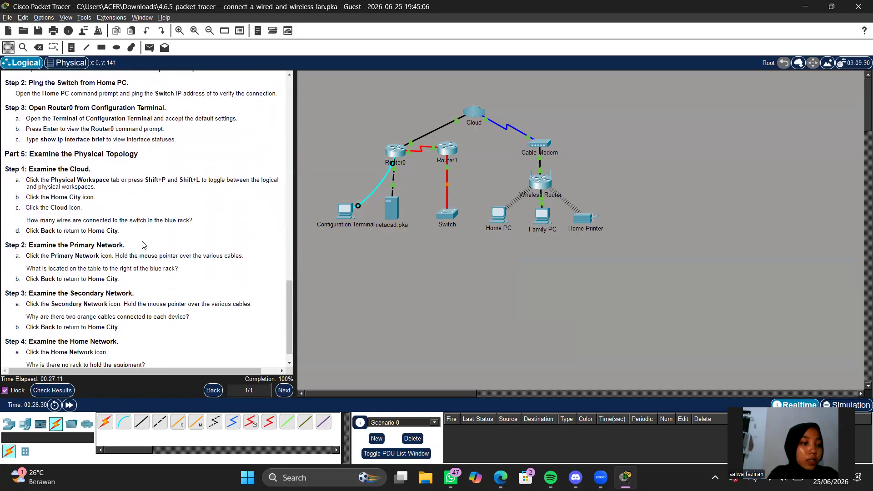
{"action": "scroll", "coordinate": [142, 245], "scroll_direction": "up", "scroll_amount": 4}
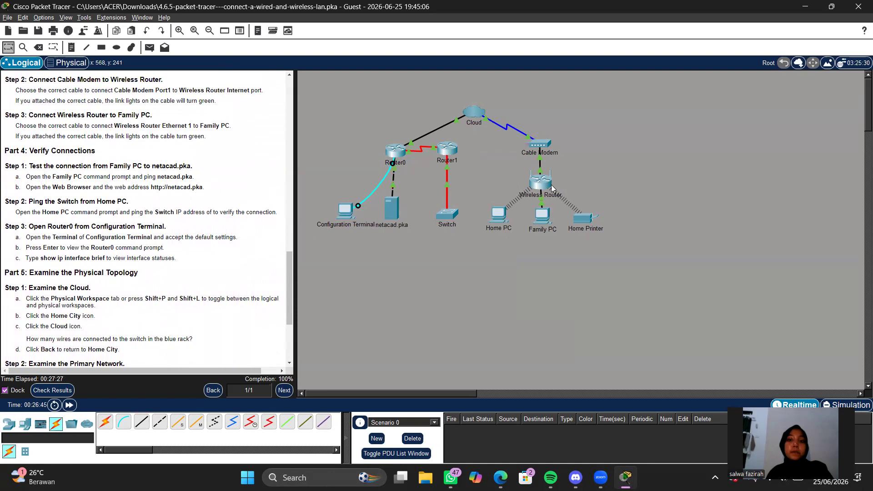
{"action": "left_click", "coordinate": [539, 216]}
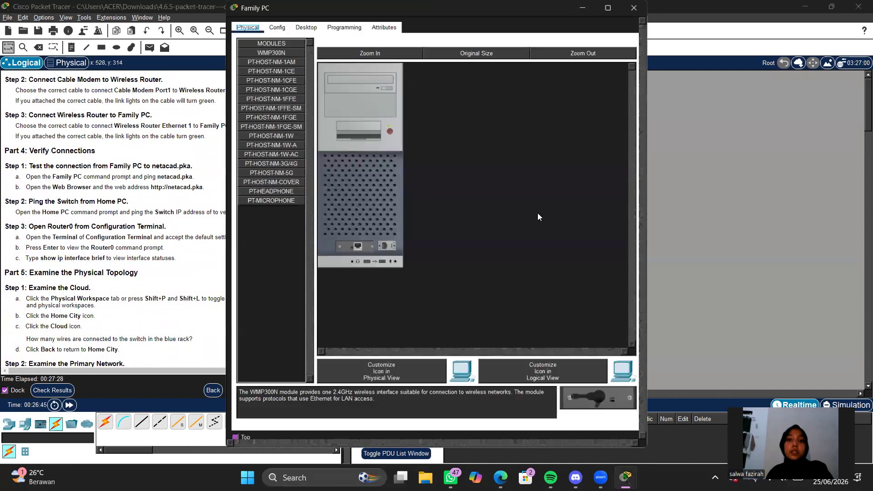
{"action": "left_click", "coordinate": [302, 28]}
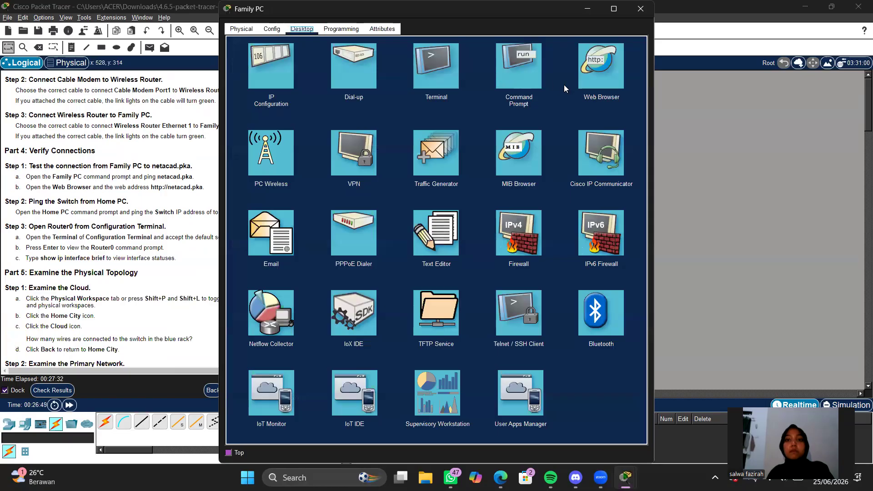
{"action": "left_click", "coordinate": [519, 60]}
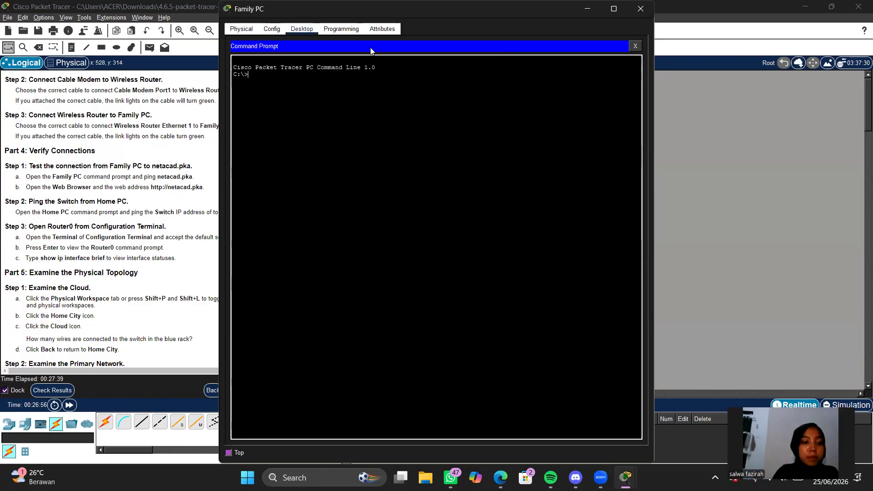
{"action": "type", "text": "ping"}
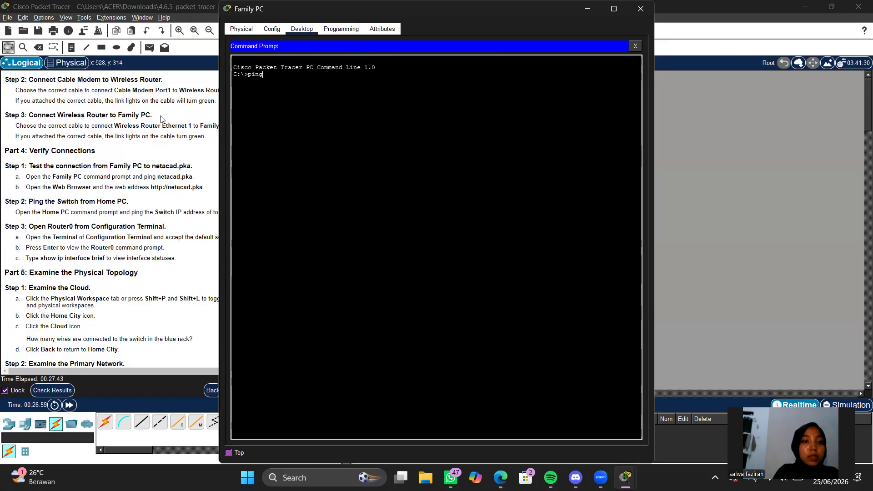
{"action": "scroll", "coordinate": [161, 119], "scroll_direction": "up", "scroll_amount": 10}
{"action": "scroll", "coordinate": [168, 127], "scroll_direction": "down", "scroll_amount": 3}
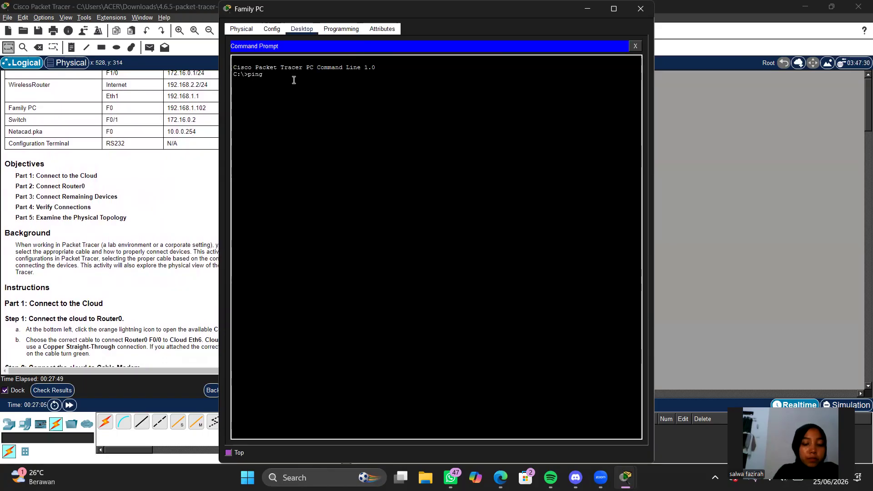
{"action": "type", "text": "0.0.0.254"}
{"action": "key", "text": "Return"}
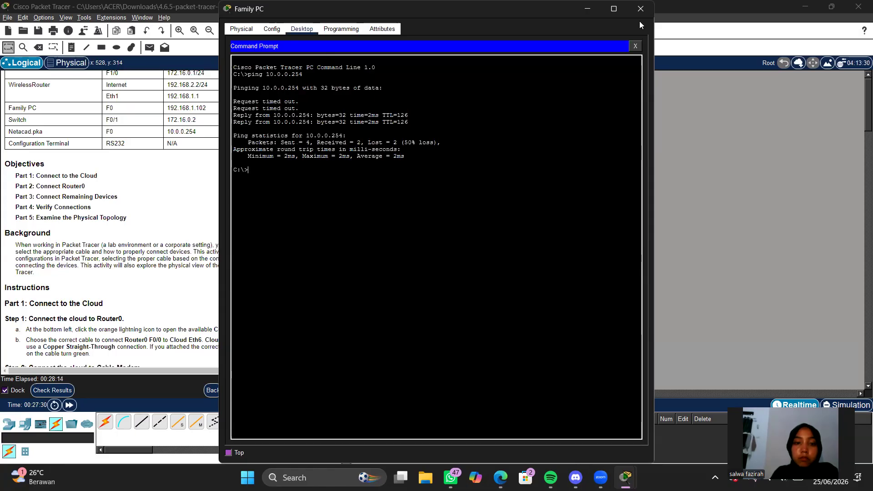
{"action": "left_click", "coordinate": [636, 45]}
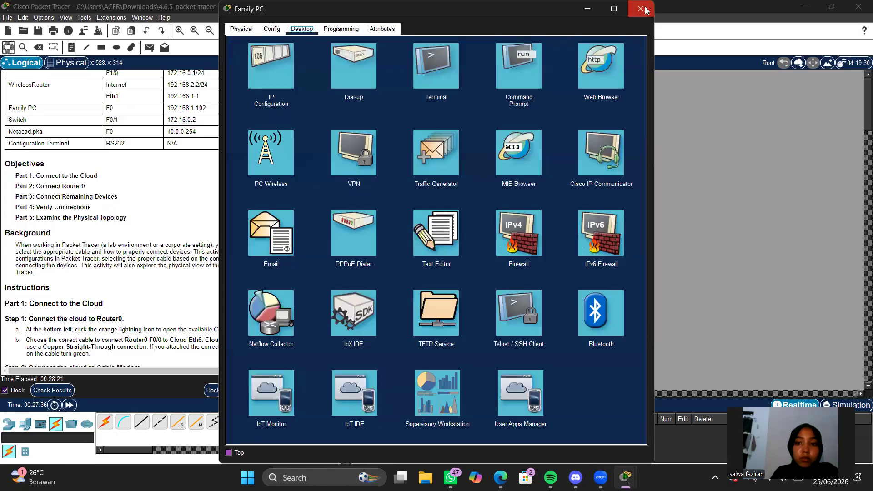
{"action": "left_click", "coordinate": [645, 7]}
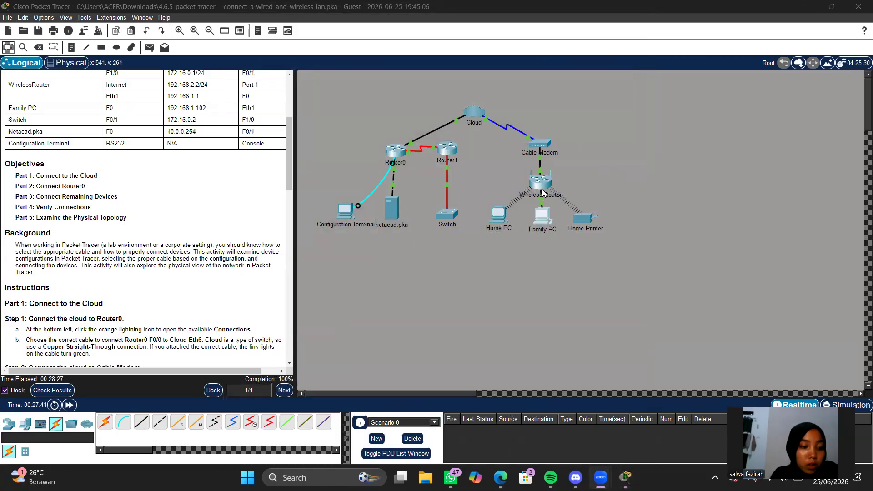
Review the activity instructions for verifying connections and examining the physical topology.
{"action": "scroll", "coordinate": [218, 200], "scroll_direction": "down", "scroll_amount": 3}
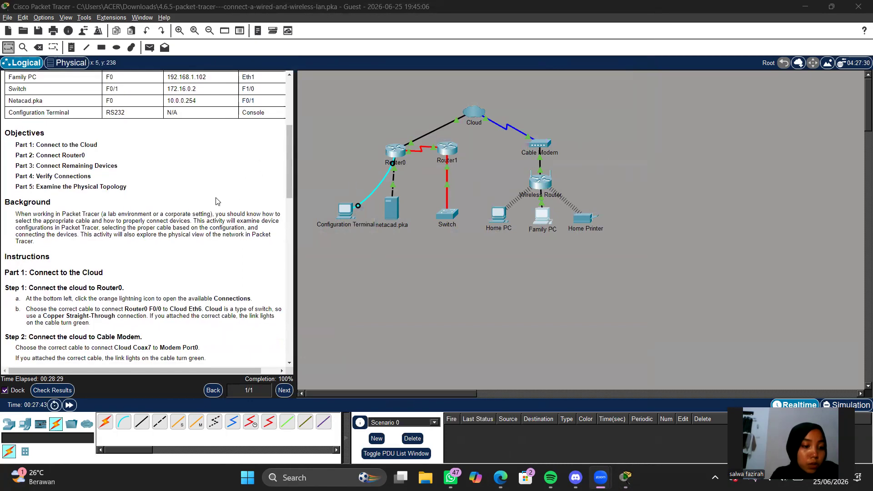
{"action": "scroll", "coordinate": [217, 200], "scroll_direction": "down", "scroll_amount": 10}
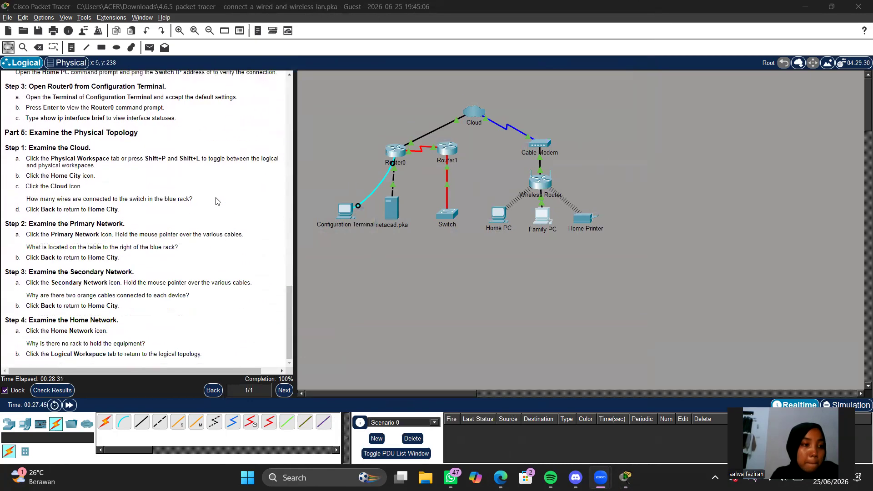
{"action": "scroll", "coordinate": [152, 145], "scroll_direction": "up", "scroll_amount": 3}
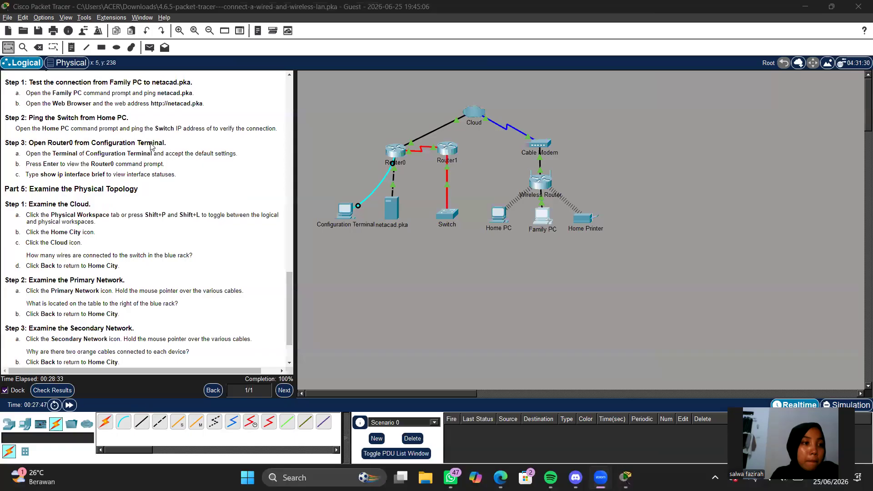
{"action": "scroll", "coordinate": [151, 146], "scroll_direction": "up", "scroll_amount": 2}
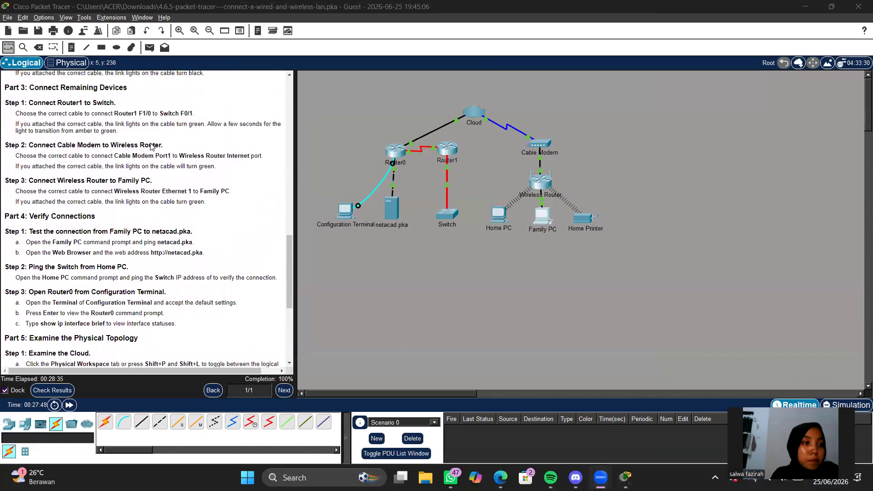
{"action": "scroll", "coordinate": [151, 145], "scroll_direction": "down", "scroll_amount": 5}
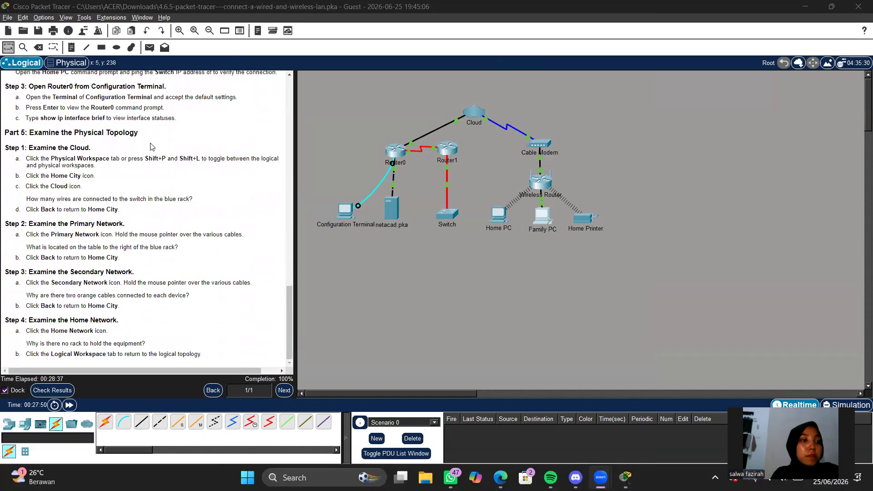
{"action": "scroll", "coordinate": [152, 147], "scroll_direction": "up", "scroll_amount": 4}
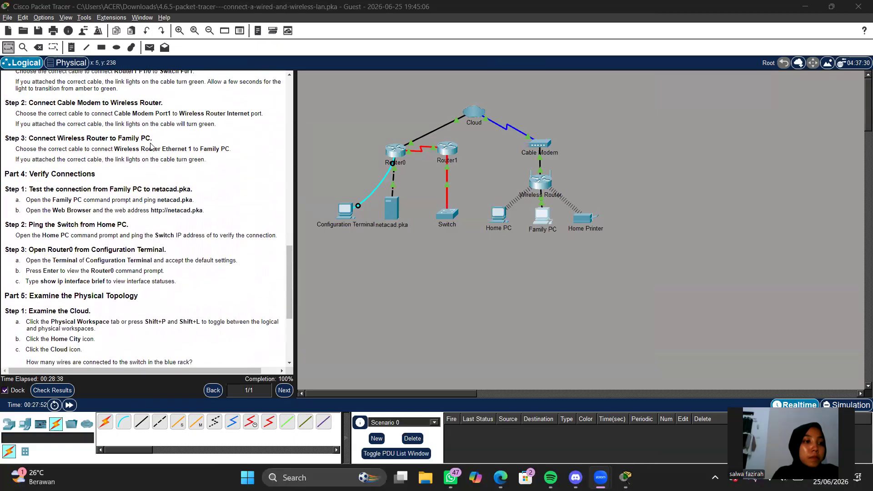
{"action": "scroll", "coordinate": [107, 177], "scroll_direction": "down", "scroll_amount": 1}
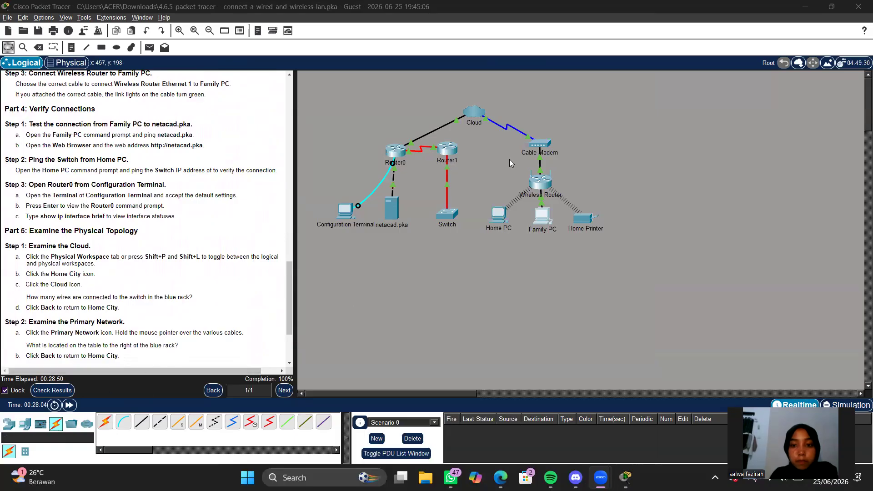
{"action": "left_click", "coordinate": [540, 219]}
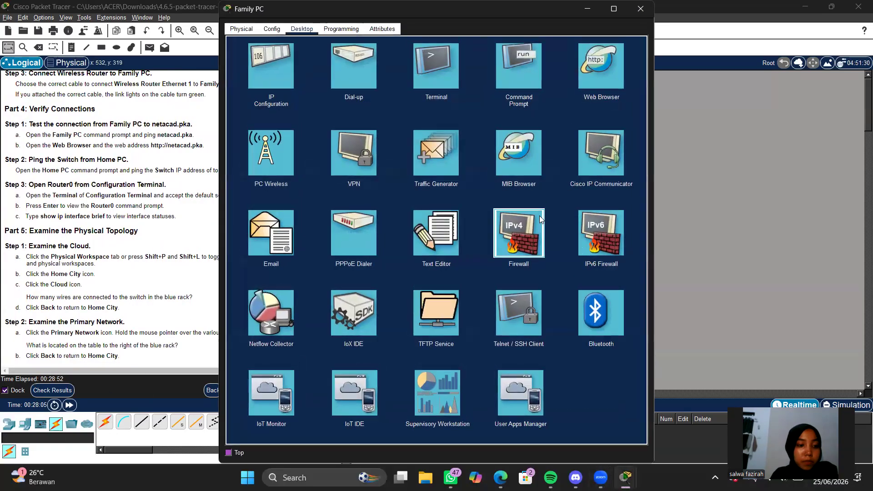
{"action": "left_click", "coordinate": [540, 218]}
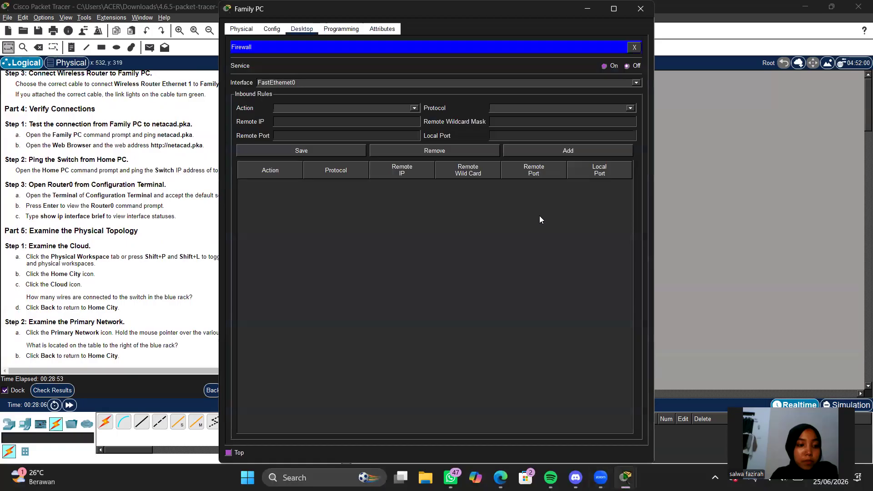
{"action": "left_click", "coordinate": [633, 47]}
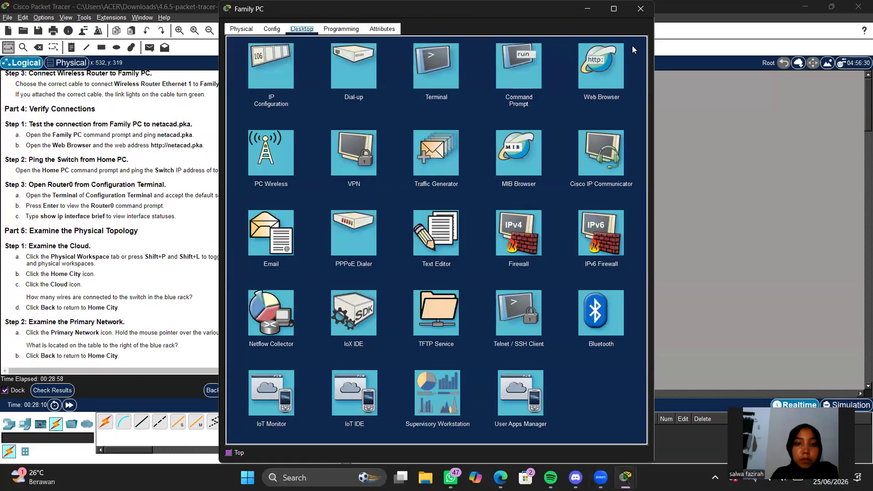
{"action": "left_click", "coordinate": [641, 8]}
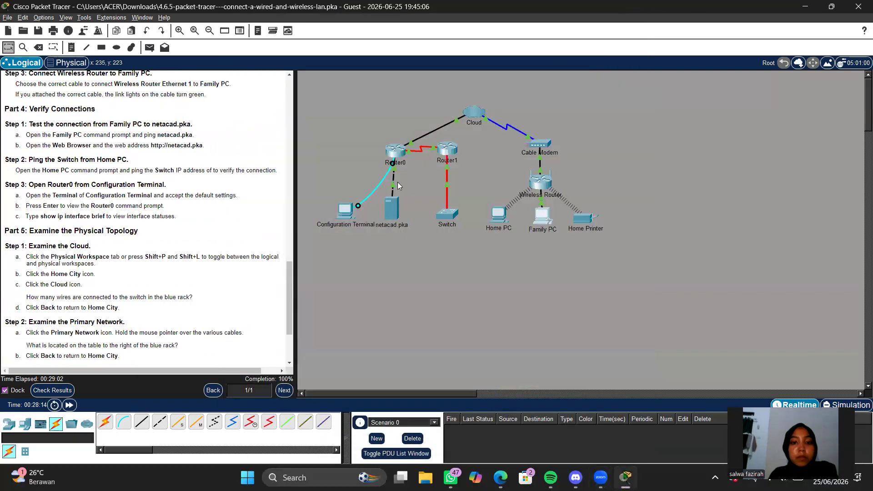
Check the IP configuration of the netacad.pka server.
{"action": "left_click", "coordinate": [392, 210]}
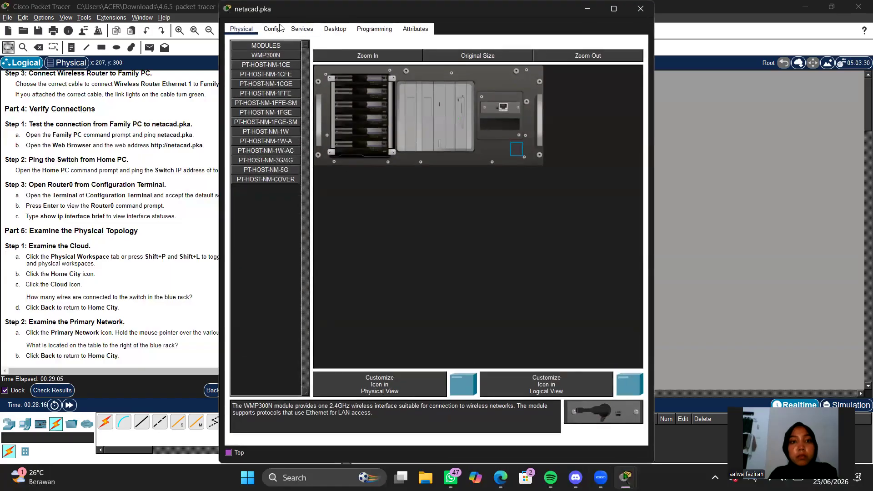
{"action": "left_click", "coordinate": [332, 31]}
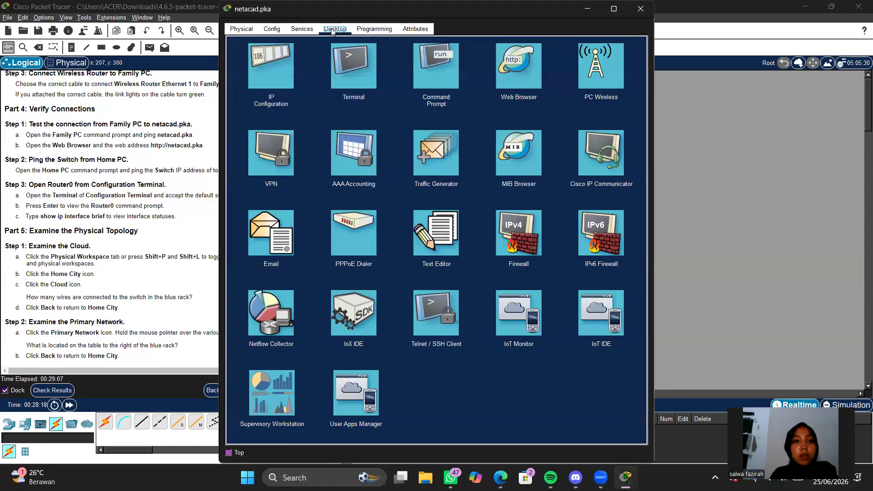
{"action": "left_click", "coordinate": [253, 90]}
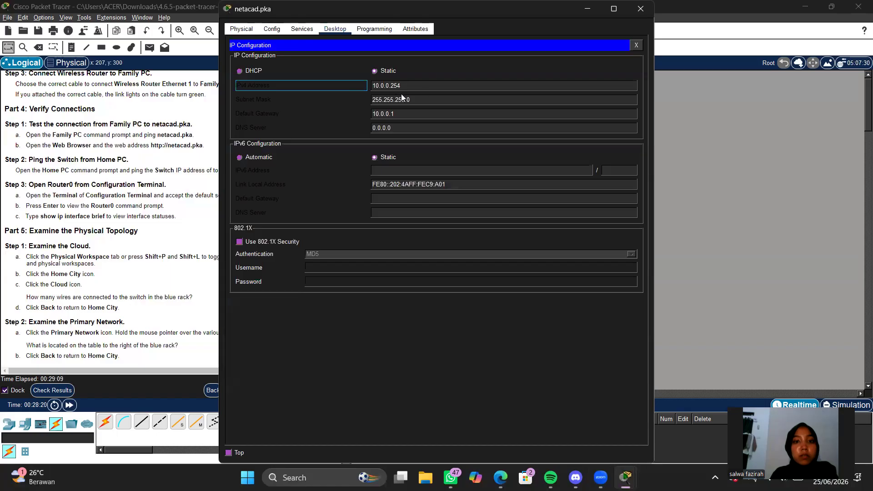
{"action": "left_click", "coordinate": [640, 10]}
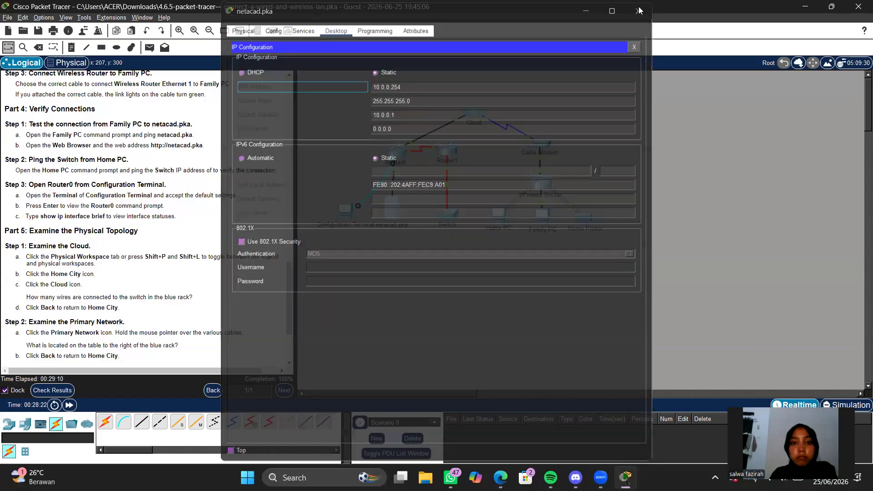
Check Family PC's IP configuration and review the ping output in its Command Prompt.
{"action": "left_click", "coordinate": [542, 212]}
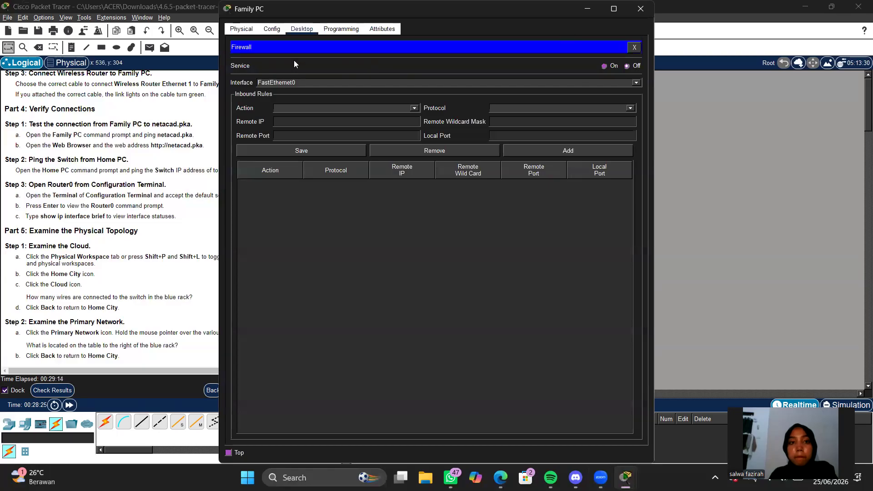
{"action": "left_click", "coordinate": [633, 47]}
{"action": "left_click", "coordinate": [420, 63]}
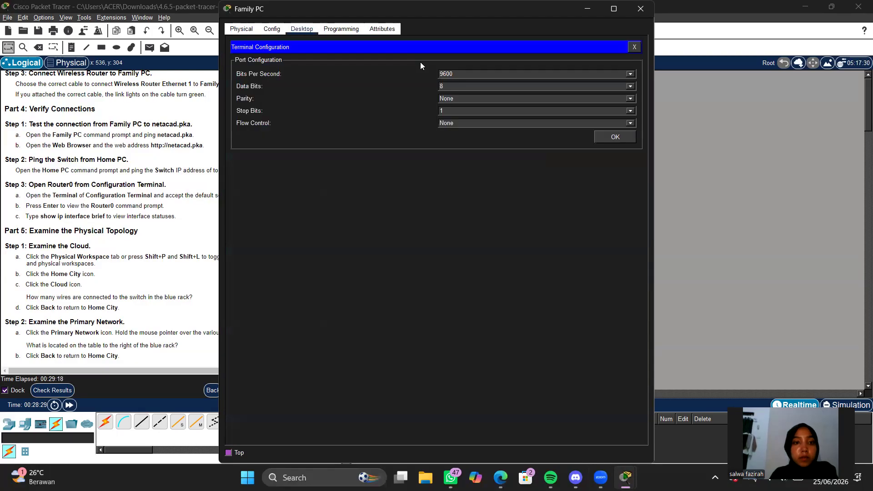
{"action": "left_click", "coordinate": [301, 29]}
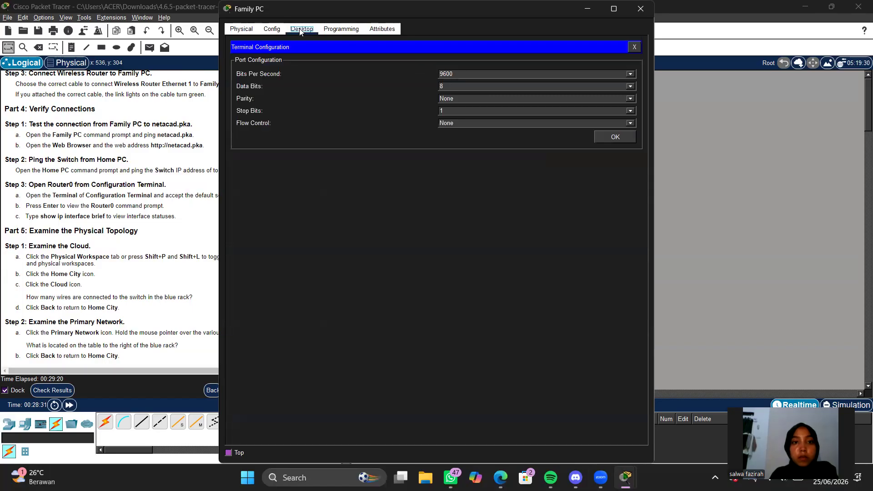
{"action": "left_click", "coordinate": [634, 47]}
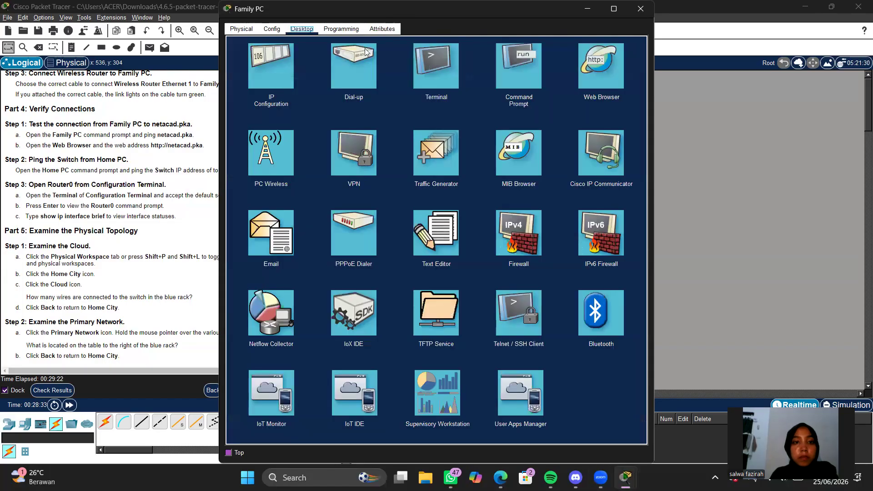
{"action": "left_click", "coordinate": [279, 69]}
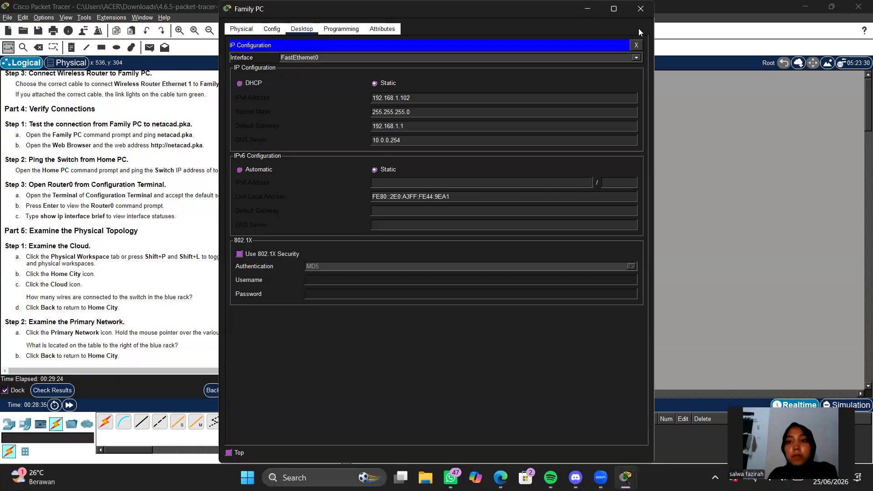
{"action": "left_click", "coordinate": [636, 45]}
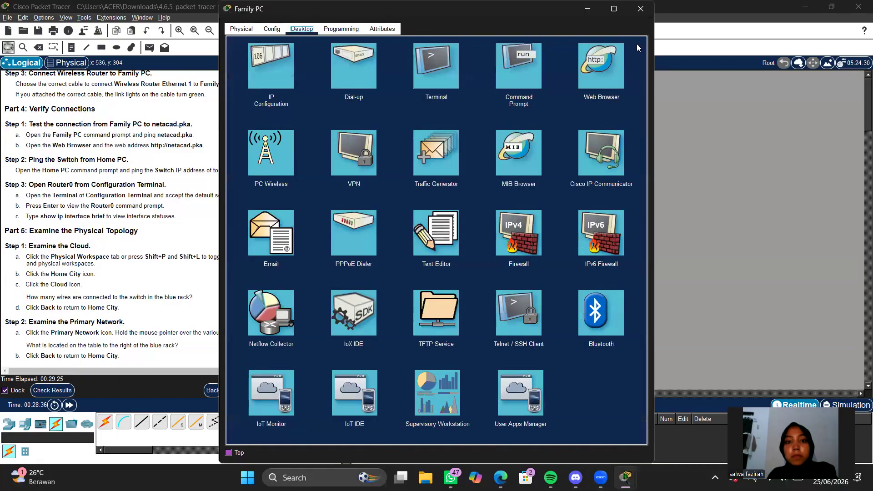
{"action": "left_click", "coordinate": [521, 59]}
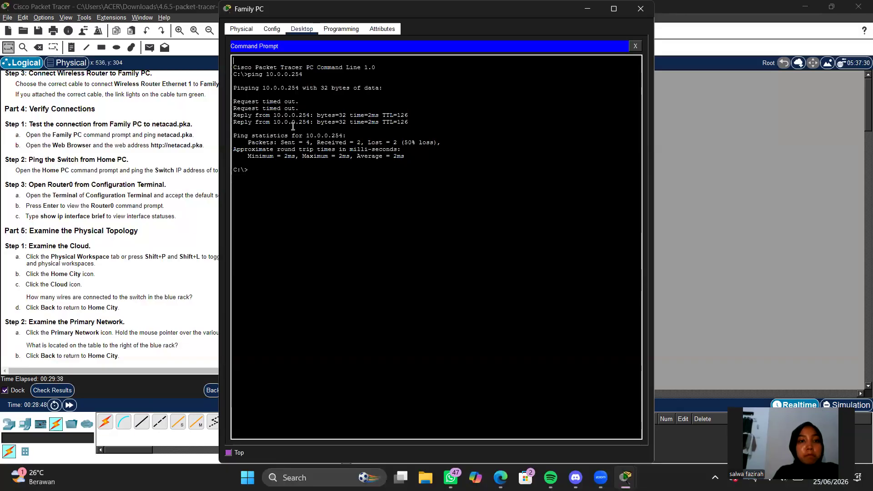
{"action": "left_click", "coordinate": [634, 49]}
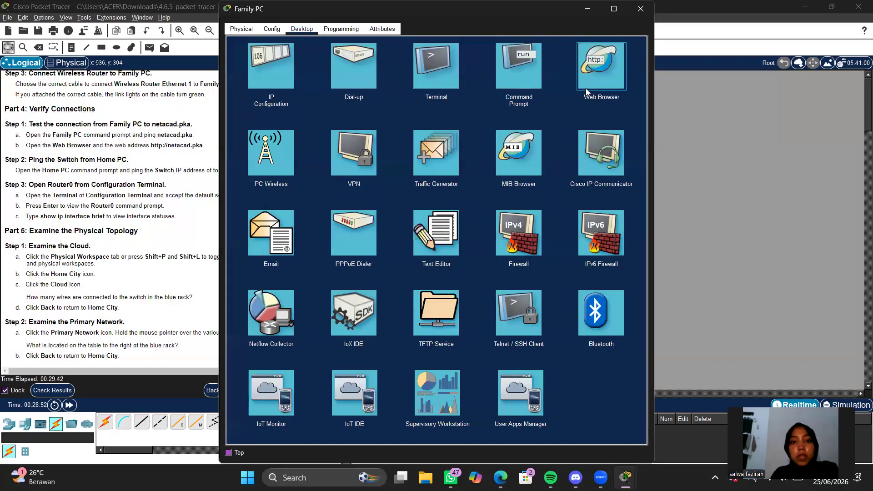
Open the Web Browser on Family PC and consult the Addressing Table in the activity instructions.
{"action": "left_click", "coordinate": [596, 67]}
{"action": "scroll", "coordinate": [102, 169], "scroll_direction": "up", "scroll_amount": 15}
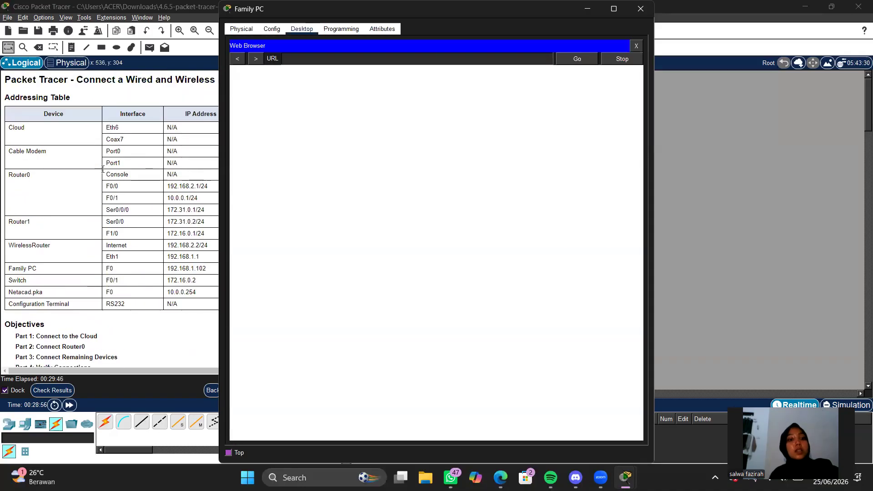
{"action": "left_click", "coordinate": [181, 206]}
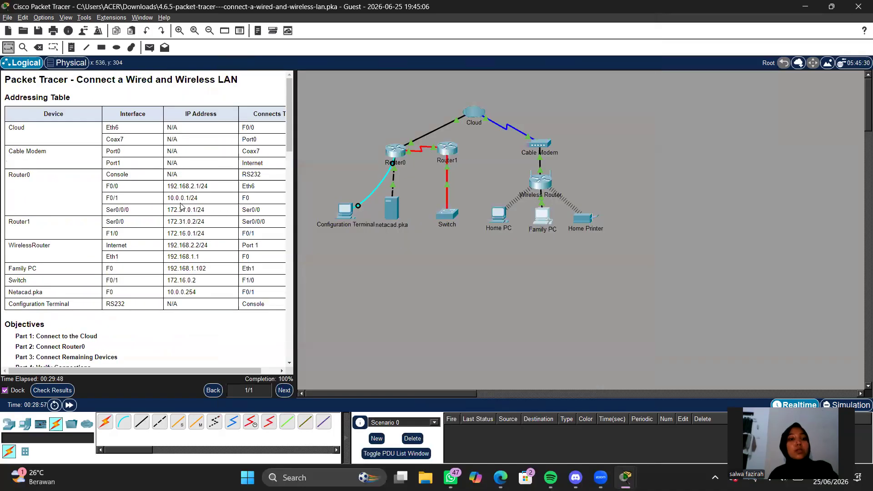
{"action": "mouse_move", "coordinate": [625, 477]}
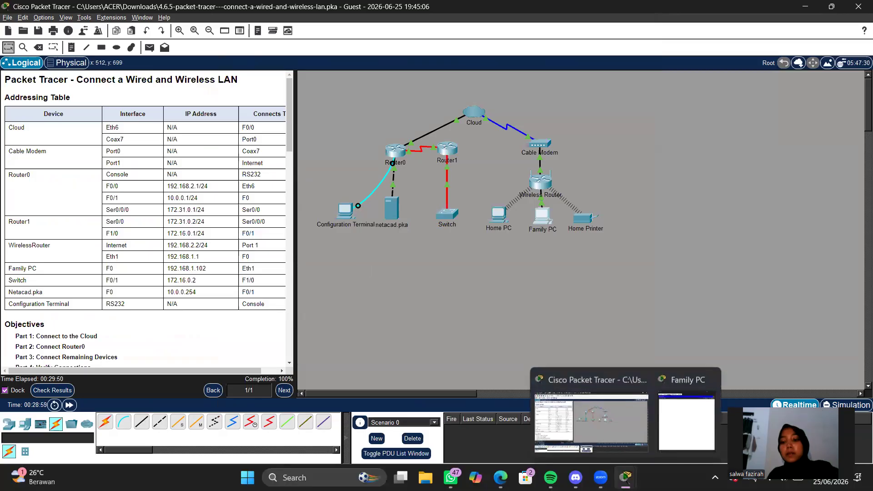
{"action": "left_click", "coordinate": [663, 437]}
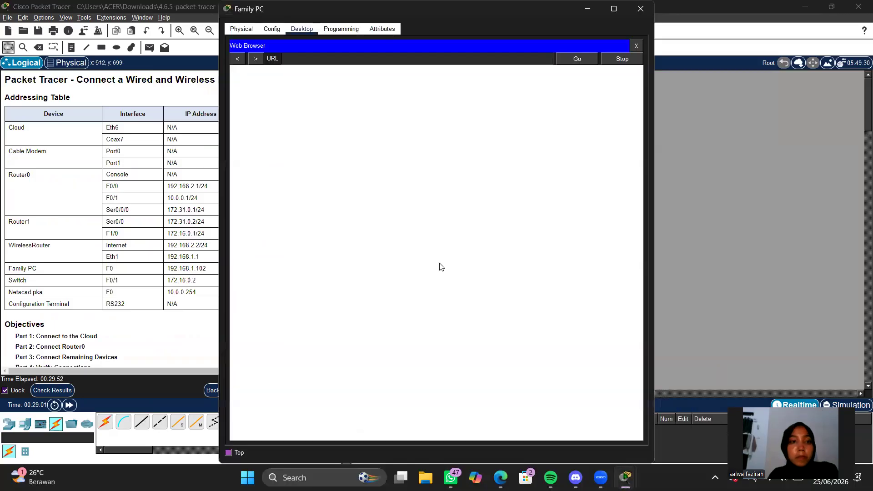
{"action": "left_click", "coordinate": [276, 59]}
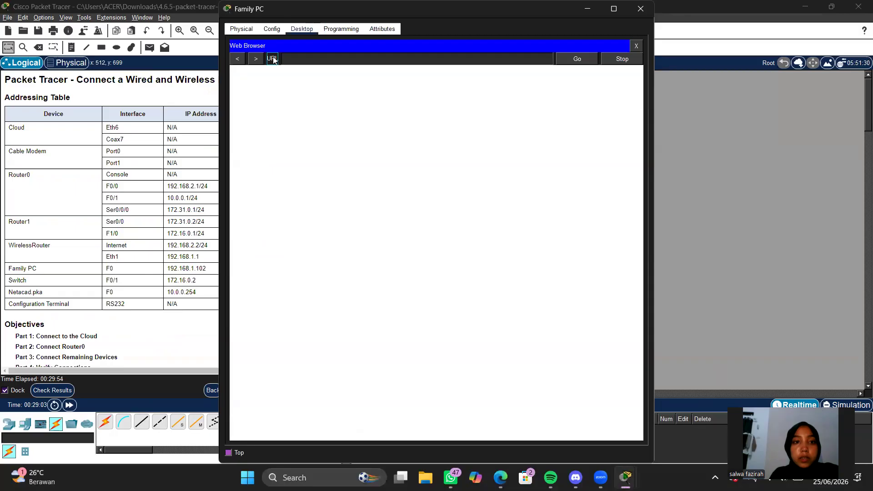
{"action": "left_click", "coordinate": [310, 61]}
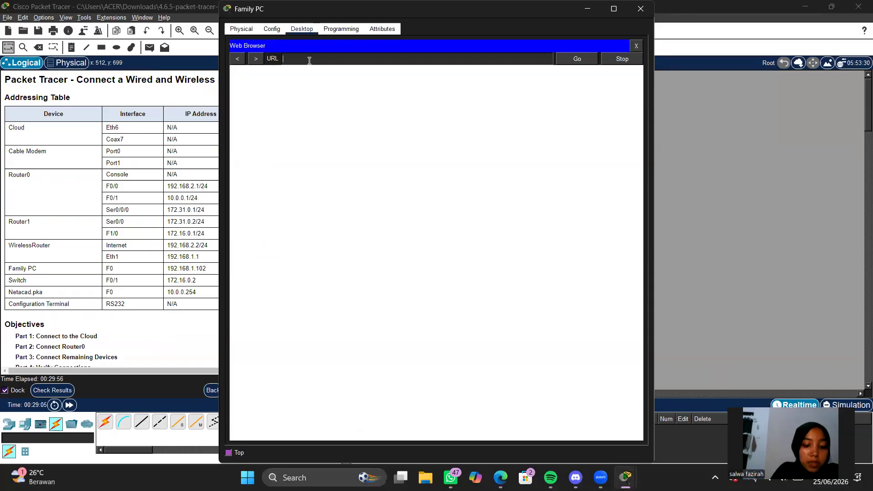
{"action": "type", "text": "ttp://netacad"}
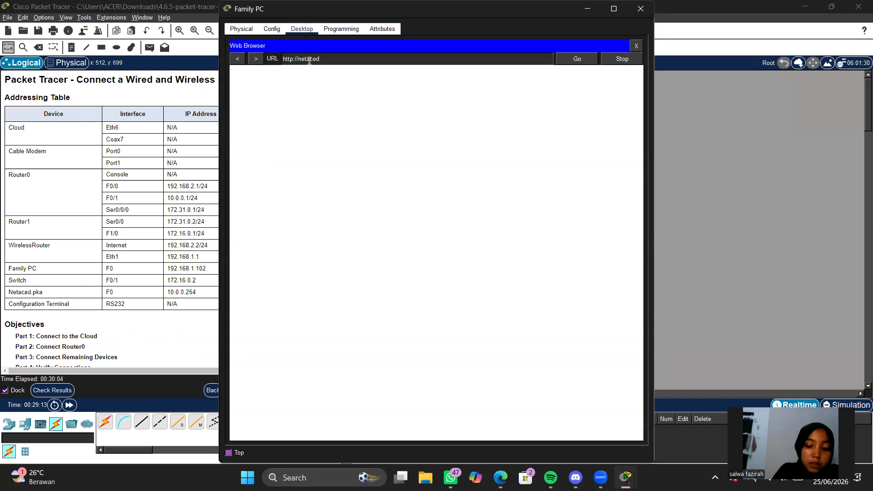
{"action": "type", "text": ".pka"}
{"action": "key", "text": "Return"}
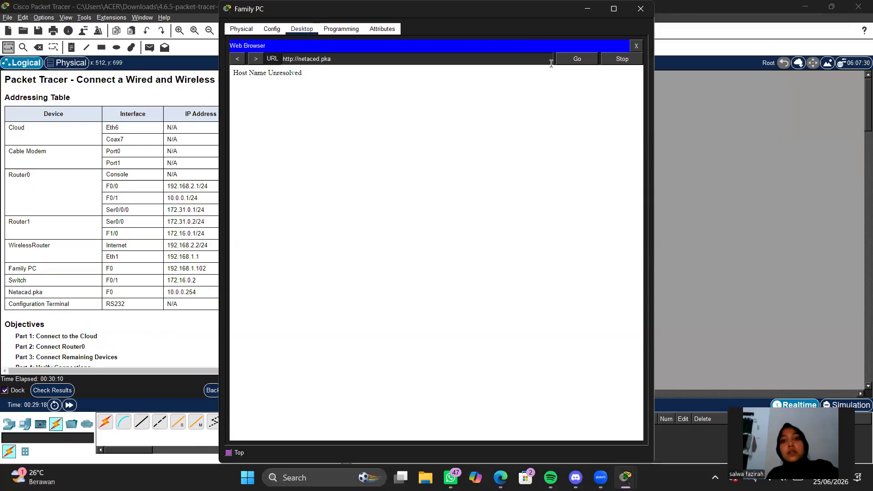
{"action": "left_click", "coordinate": [577, 59]}
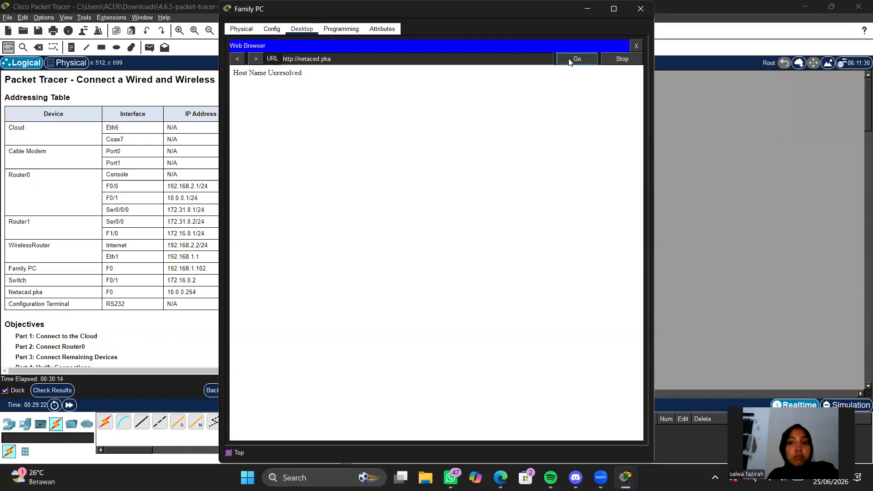
{"action": "left_click", "coordinate": [617, 61]}
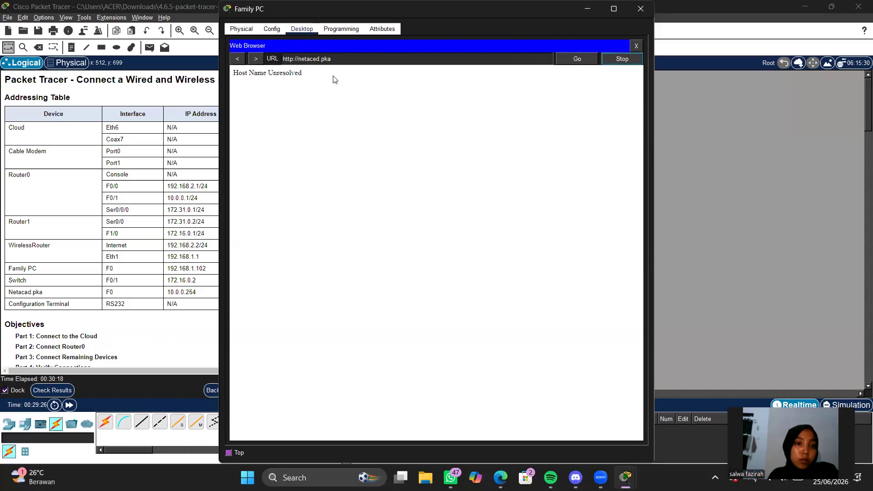
{"action": "left_click", "coordinate": [631, 14]}
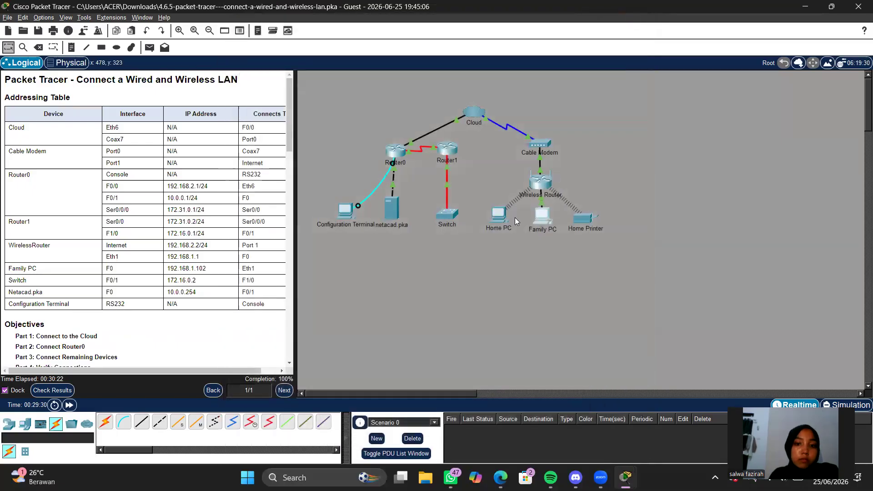
Review the instructions for pinging the Switch from Home PC and reaching Router0, and look at the Configuration Terminal device.
{"action": "scroll", "coordinate": [514, 222], "scroll_direction": "down", "scroll_amount": 3}
{"action": "scroll", "coordinate": [515, 222], "scroll_direction": "right", "scroll_amount": 3}
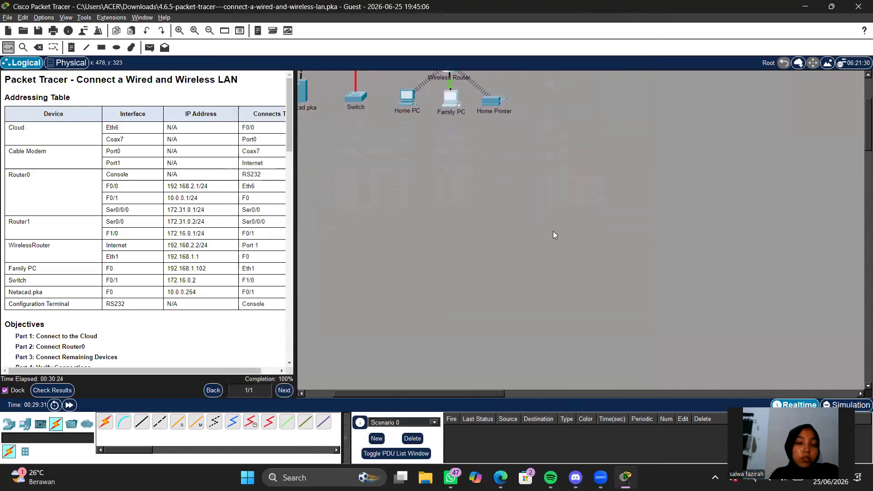
{"action": "scroll", "coordinate": [585, 245], "scroll_direction": "up", "scroll_amount": 3}
{"action": "scroll", "coordinate": [585, 245], "scroll_direction": "left", "scroll_amount": 3}
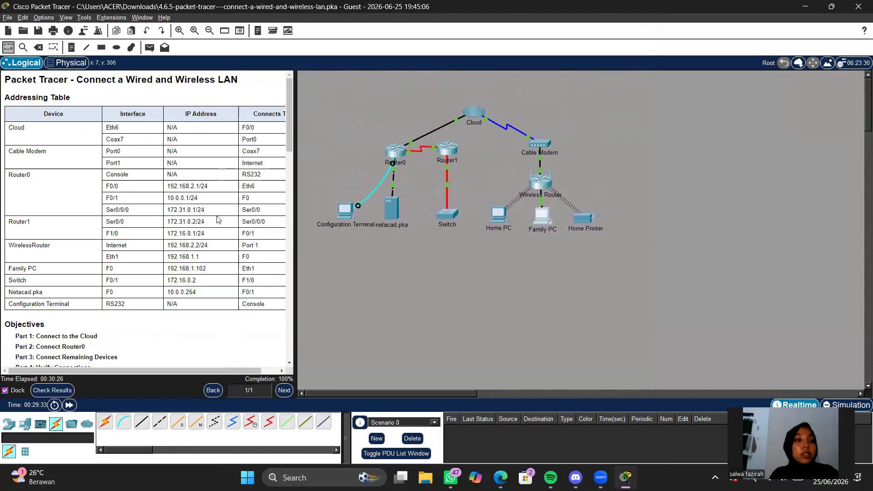
{"action": "scroll", "coordinate": [217, 220], "scroll_direction": "down", "scroll_amount": 10}
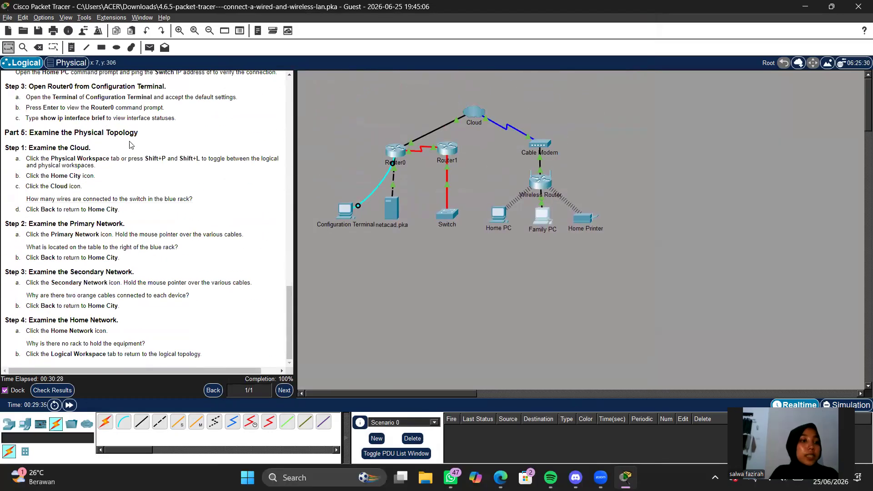
{"action": "scroll", "coordinate": [116, 146], "scroll_direction": "up", "scroll_amount": 4}
{"action": "scroll", "coordinate": [116, 145], "scroll_direction": "down", "scroll_amount": 5}
{"action": "scroll", "coordinate": [115, 145], "scroll_direction": "up", "scroll_amount": 5}
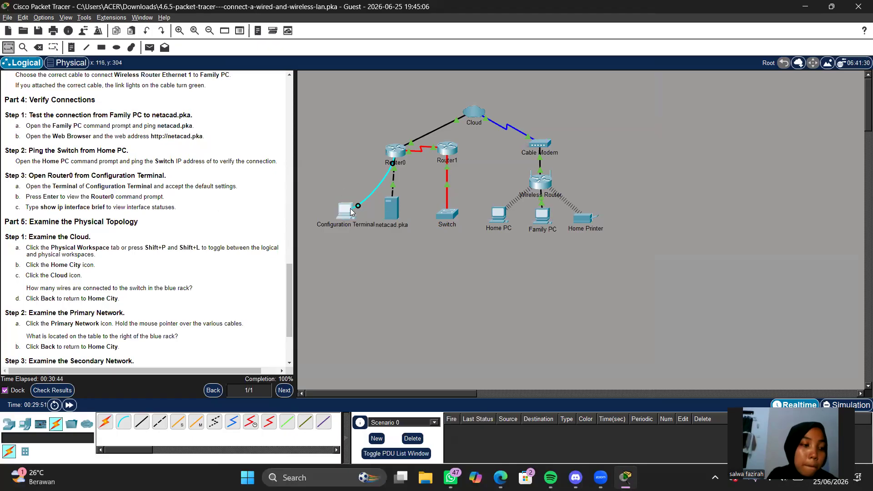
{"action": "left_click", "coordinate": [351, 210]}
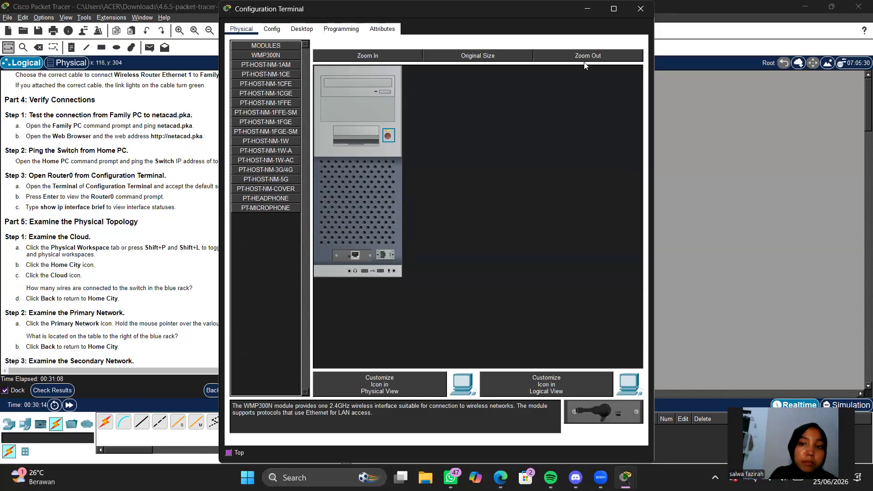
{"action": "left_click", "coordinate": [587, 9]}
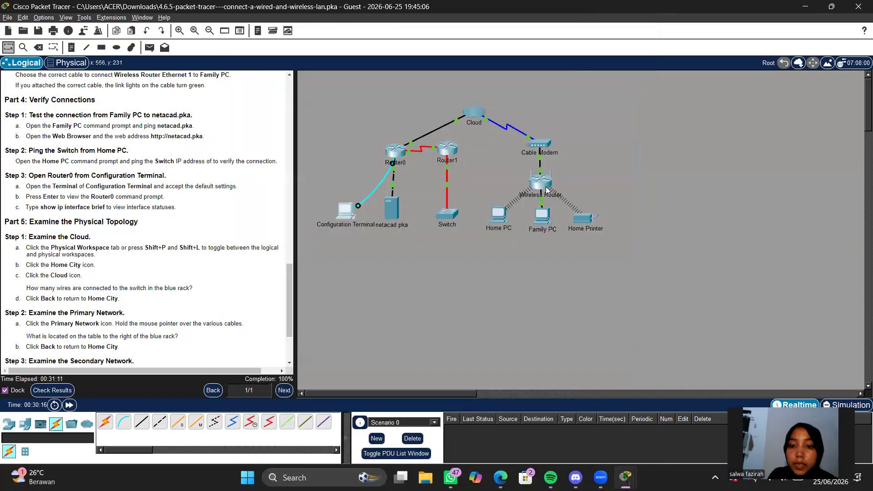
Ping 10.0.0.254 from Home PC's Command Prompt, and close the Home PC window.
{"action": "left_click", "coordinate": [498, 218]}
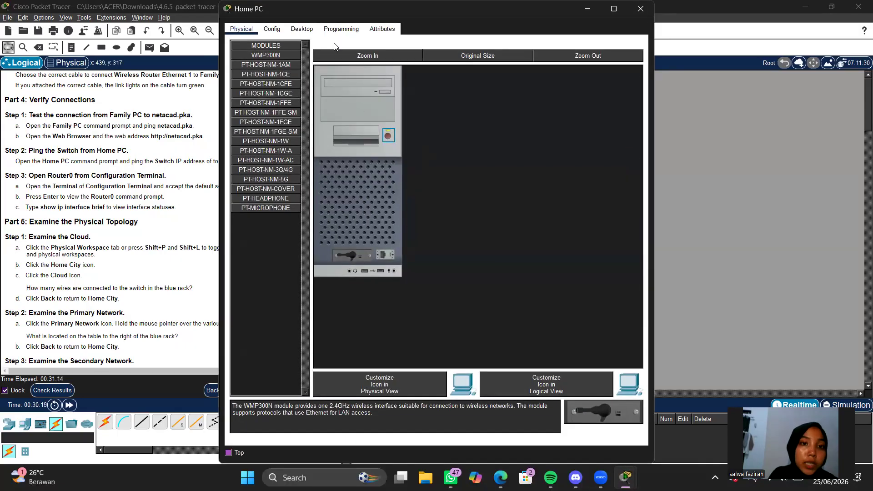
{"action": "left_click", "coordinate": [302, 28]}
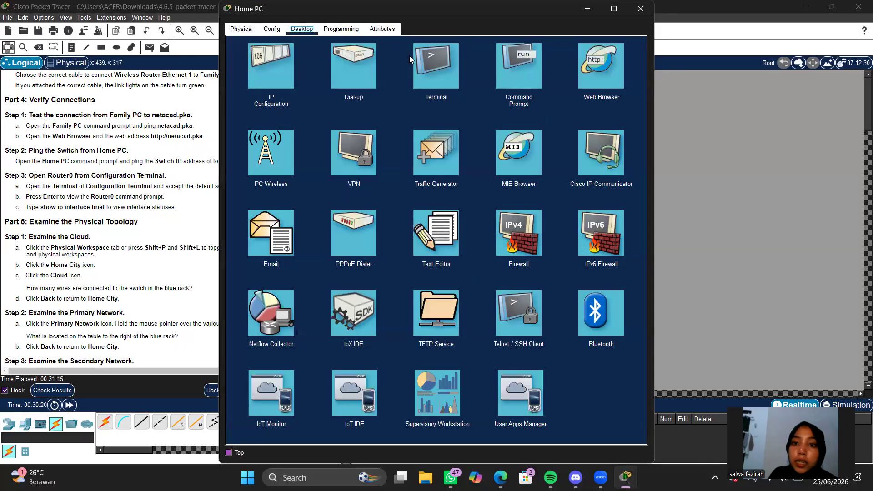
{"action": "left_click", "coordinate": [518, 66]}
{"action": "type", "text": "ping"}
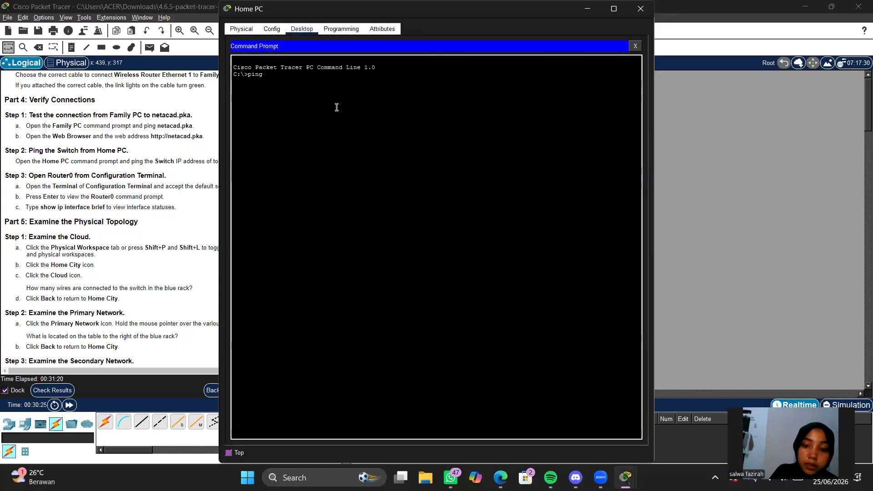
{"action": "type", "text": " 10.0.0."}
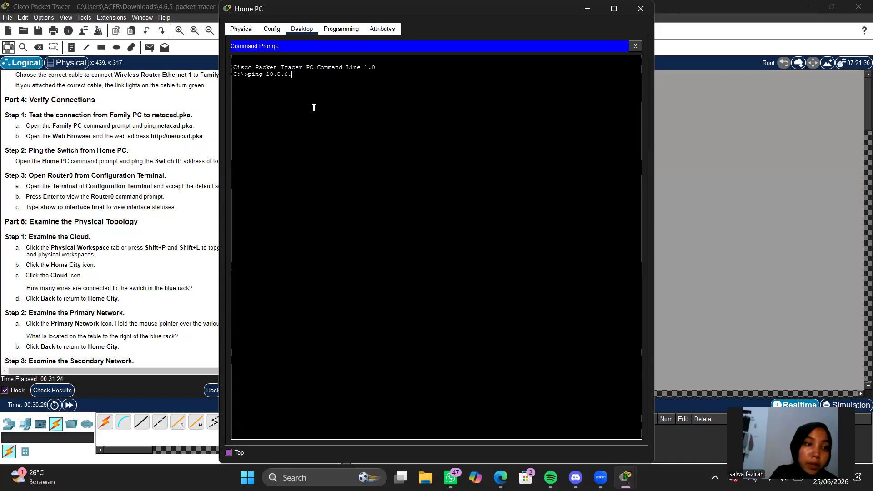
{"action": "scroll", "coordinate": [84, 133], "scroll_direction": "up", "scroll_amount": 5}
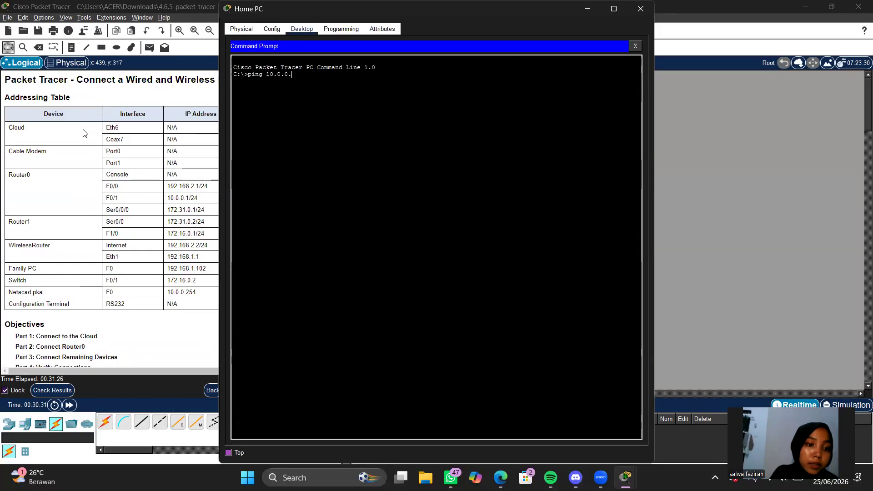
{"action": "type", "text": "254"}
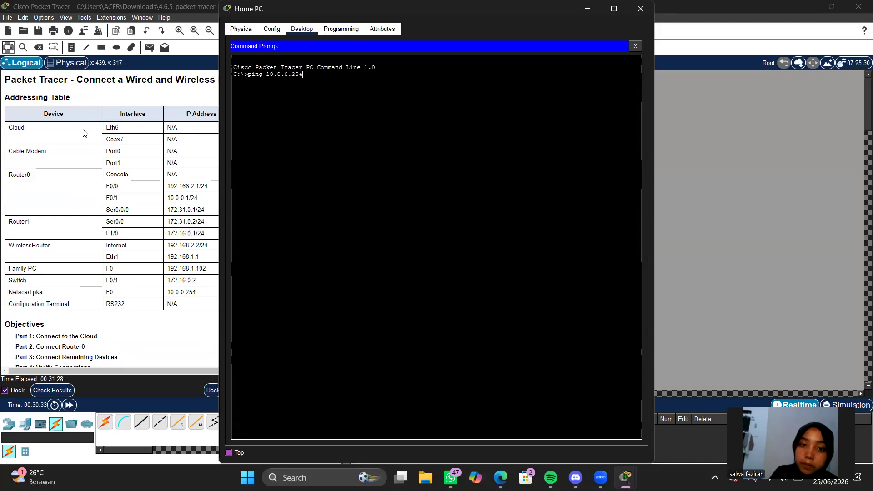
{"action": "key", "text": "Return"}
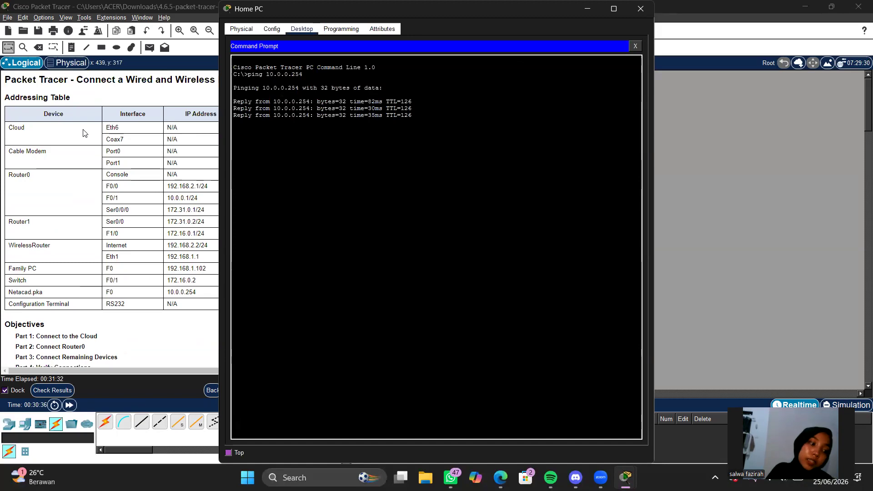
{"action": "left_click", "coordinate": [640, 9]}
Open the Router0 command line through the Terminal of Configuration Terminal, accepting the default port settings.
{"action": "scroll", "coordinate": [212, 345], "scroll_direction": "down", "scroll_amount": 20}
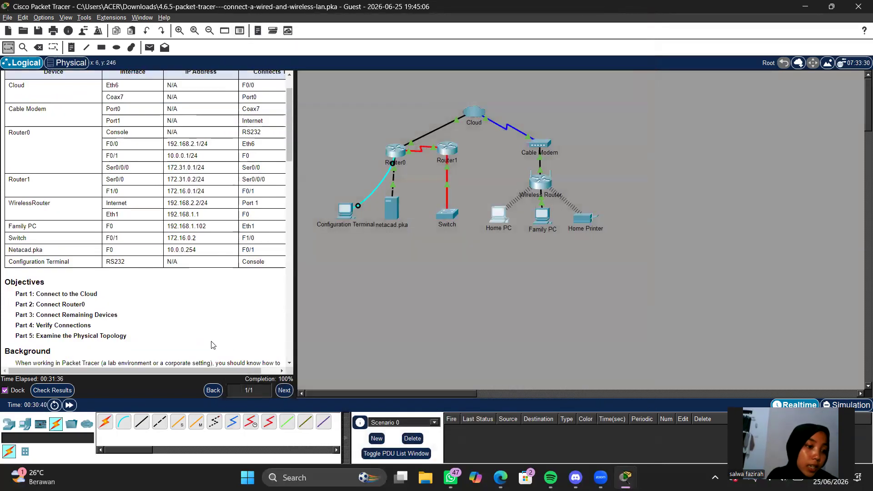
{"action": "scroll", "coordinate": [212, 345], "scroll_direction": "up", "scroll_amount": 10}
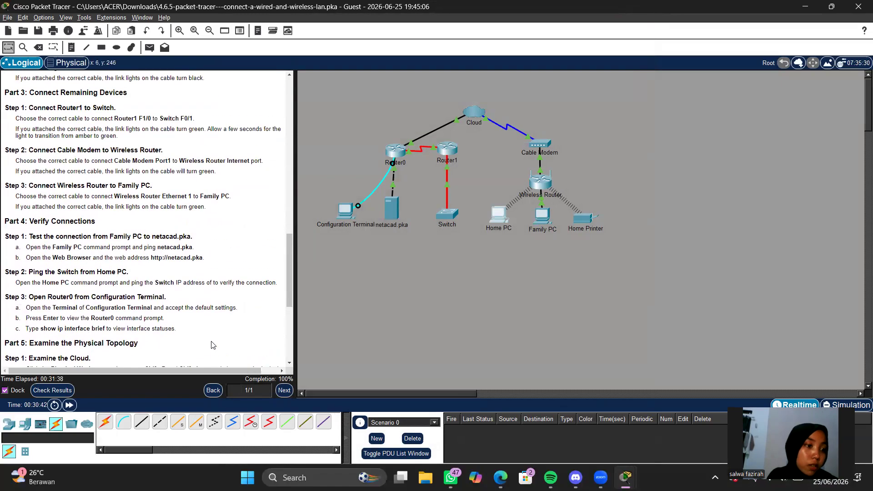
{"action": "scroll", "coordinate": [103, 196], "scroll_direction": "down", "scroll_amount": 3}
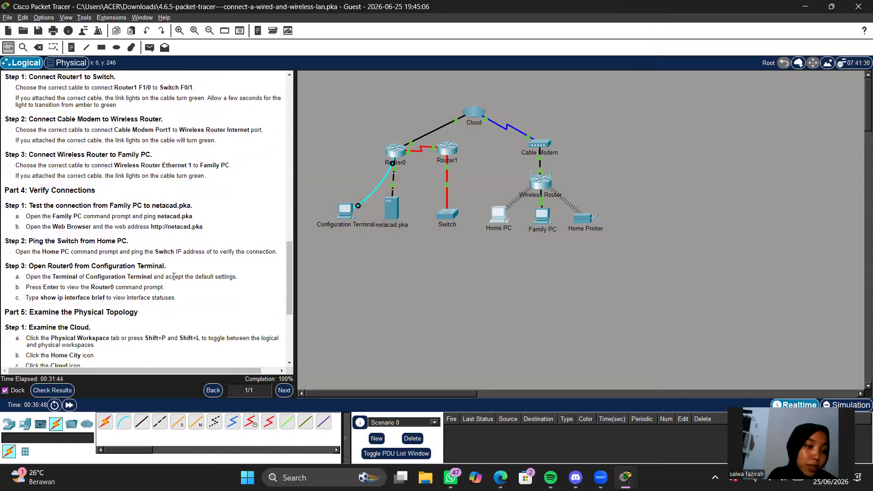
{"action": "left_click", "coordinate": [346, 206]}
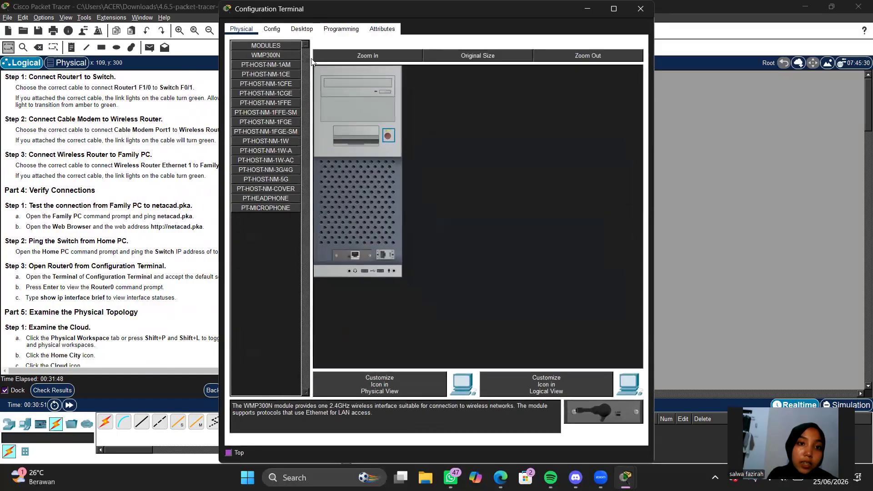
{"action": "left_click", "coordinate": [299, 28]}
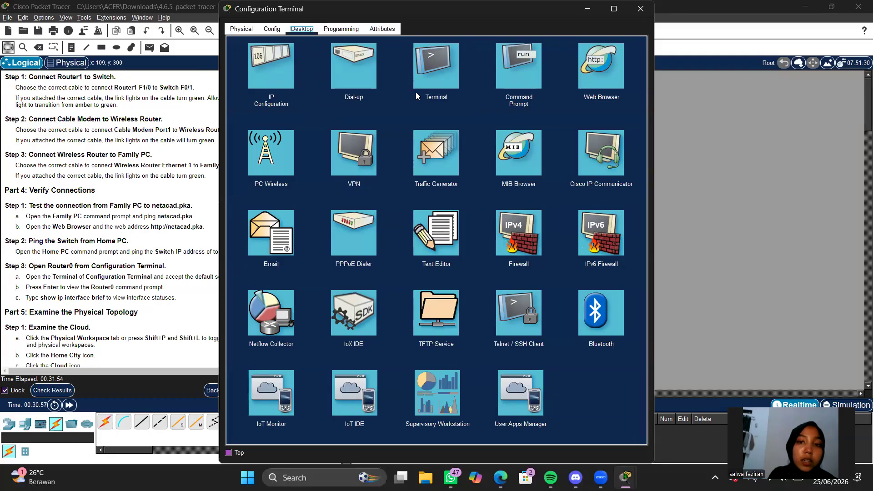
{"action": "left_click", "coordinate": [441, 80]}
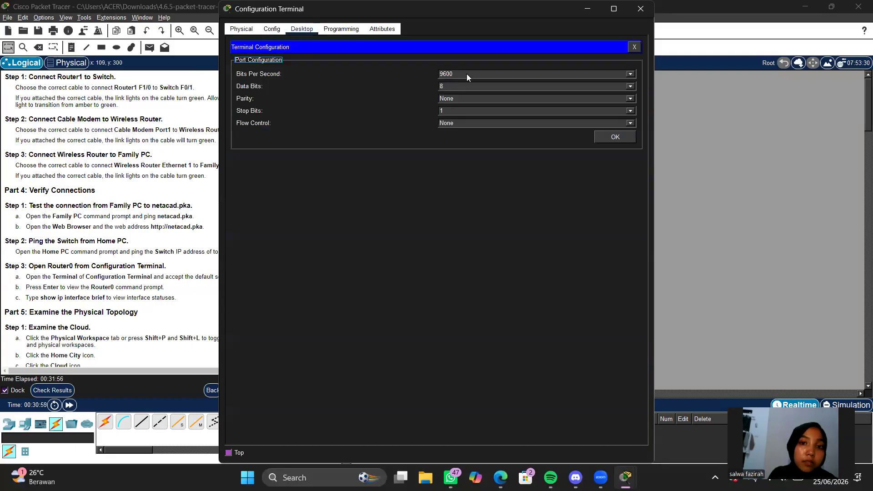
{"action": "left_click", "coordinate": [612, 139]}
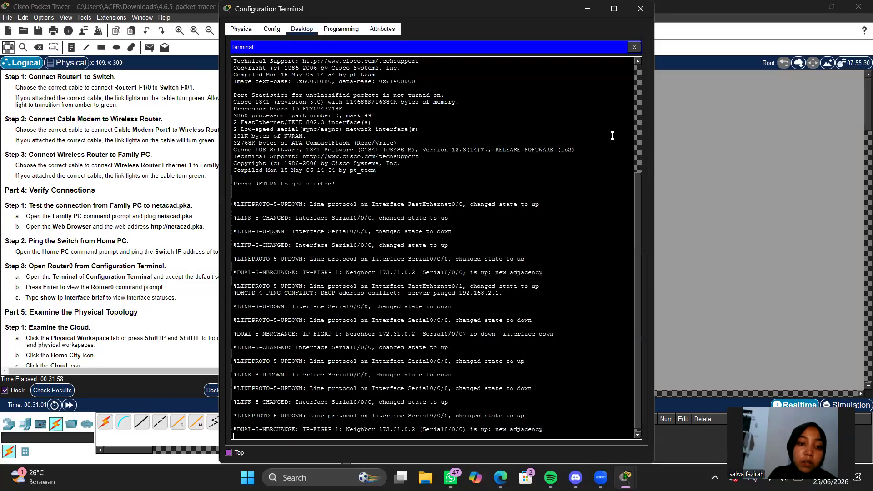
{"action": "key", "text": "Return"}
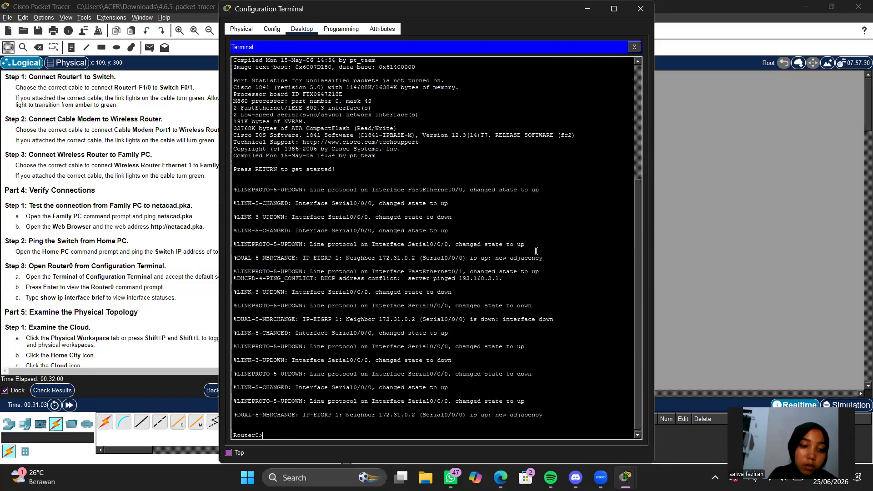
Enter privileged EXEC mode on Router0 with the enable command.
{"action": "type", "text": "ena"}
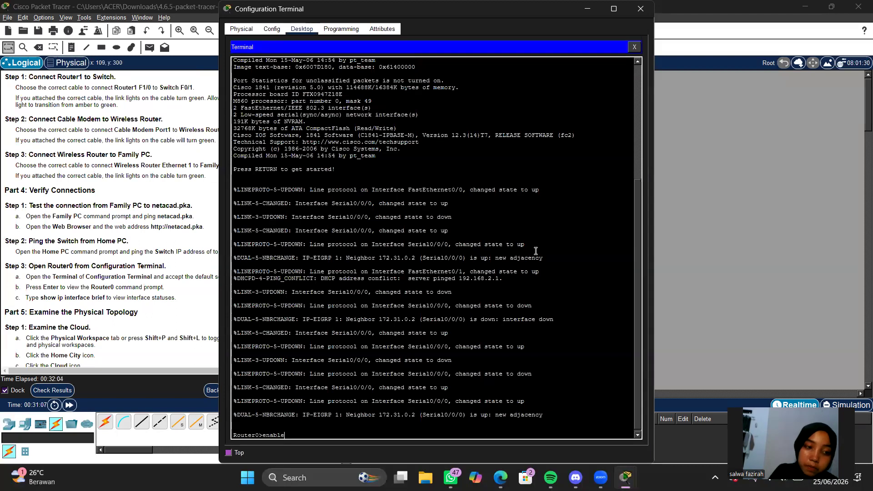
{"action": "type", "text": "ble"}
{"action": "key", "text": "Return"}
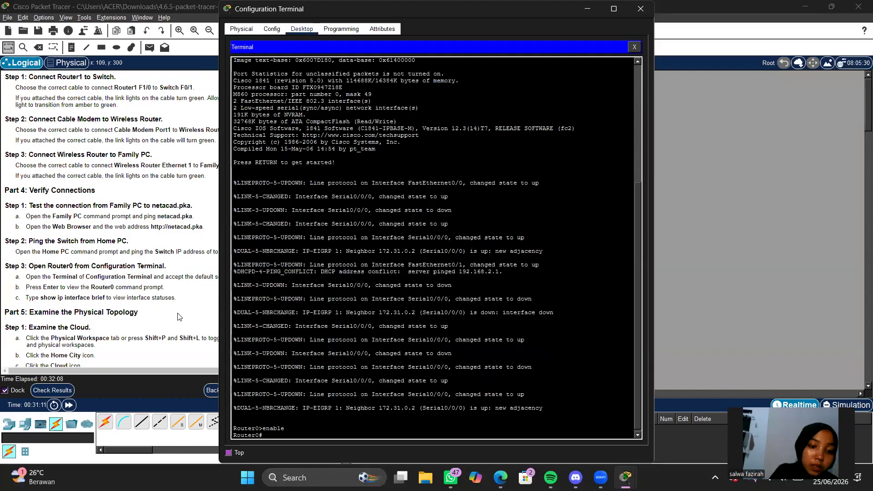
Run show ip interface brief on Router0 to view the interface statuses, and minimize the Configuration Terminal window.
{"action": "type", "text": "sho"}
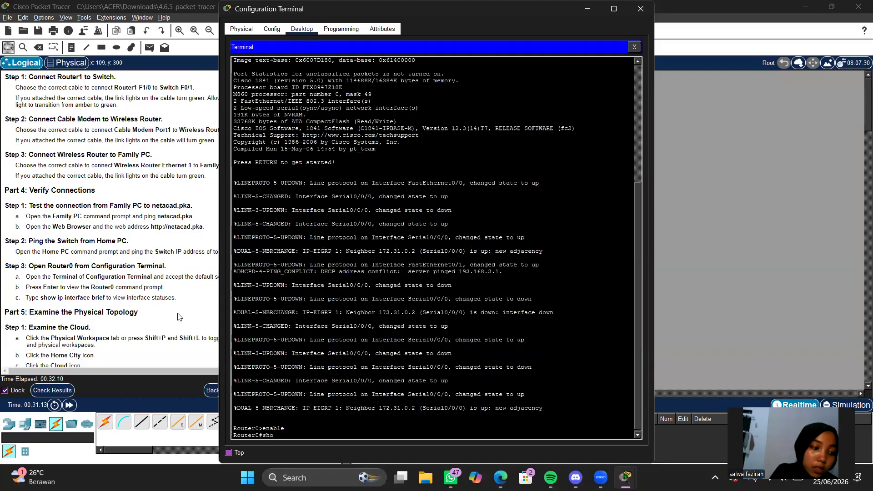
{"action": "type", "text": "w ip inter"}
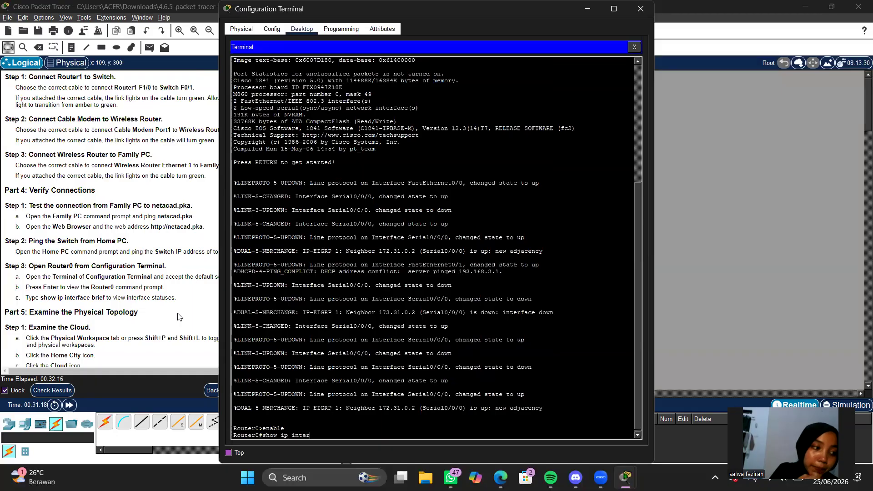
{"action": "type", "text": "fac"}
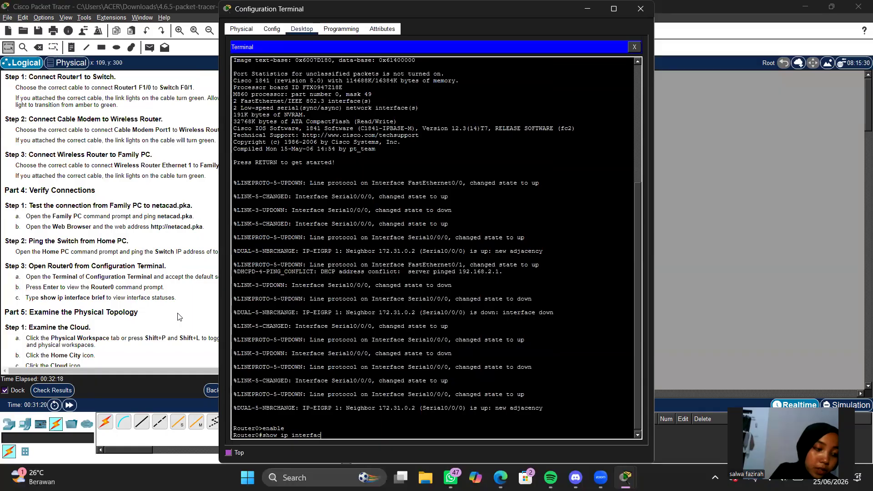
{"action": "type", "text": "e bri"}
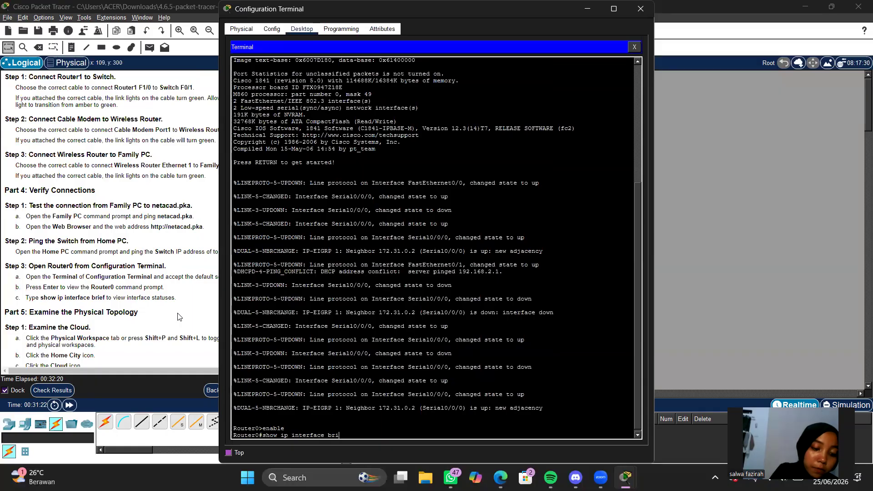
{"action": "type", "text": "ef"}
{"action": "key", "text": "Return"}
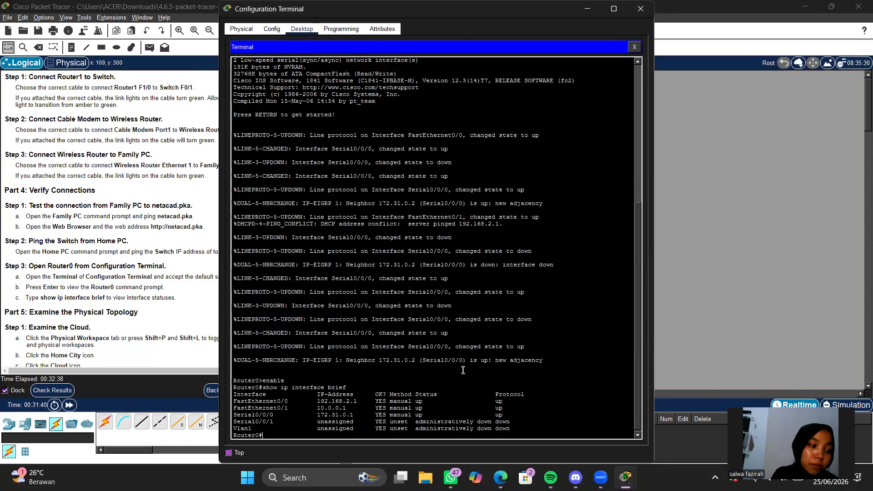
{"action": "left_click", "coordinate": [590, 7]}
Review the Part 5 instructions for examining the Cloud, Primary Network, Secondary Network and Home Network in the physical topology.
{"action": "scroll", "coordinate": [236, 188], "scroll_direction": "down", "scroll_amount": 8}
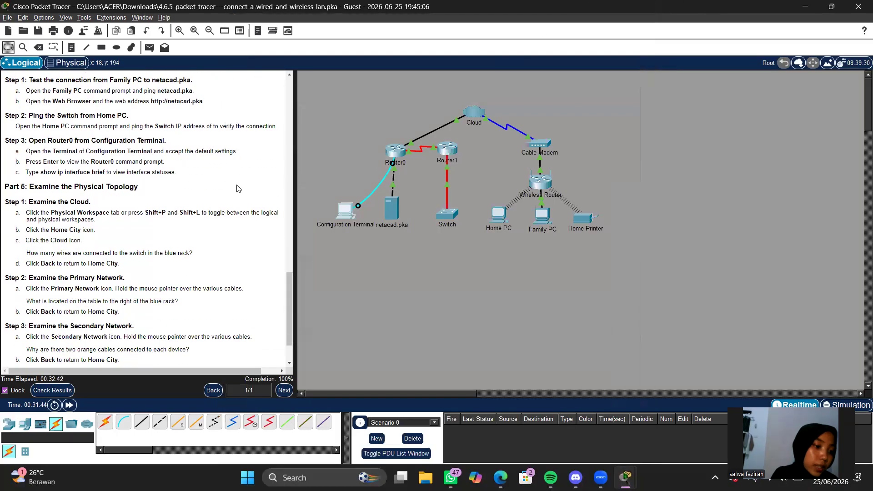
{"action": "scroll", "coordinate": [237, 188], "scroll_direction": "up", "scroll_amount": 1}
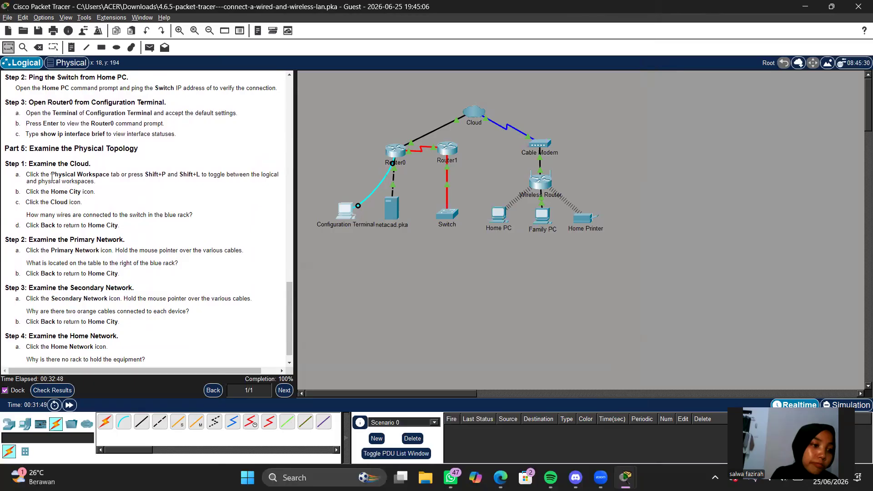
{"action": "scroll", "coordinate": [84, 235], "scroll_direction": "down", "scroll_amount": 1}
{"action": "scroll", "coordinate": [84, 235], "scroll_direction": "up", "scroll_amount": 3}
{"action": "scroll", "coordinate": [84, 237], "scroll_direction": "down", "scroll_amount": 4}
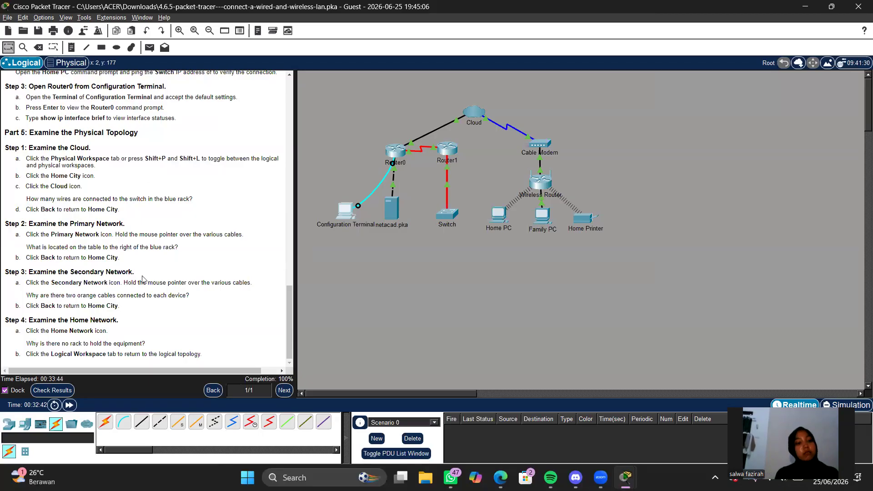
{"action": "scroll", "coordinate": [120, 347], "scroll_direction": "up", "scroll_amount": 2}
{"action": "scroll", "coordinate": [120, 346], "scroll_direction": "down", "scroll_amount": 2}
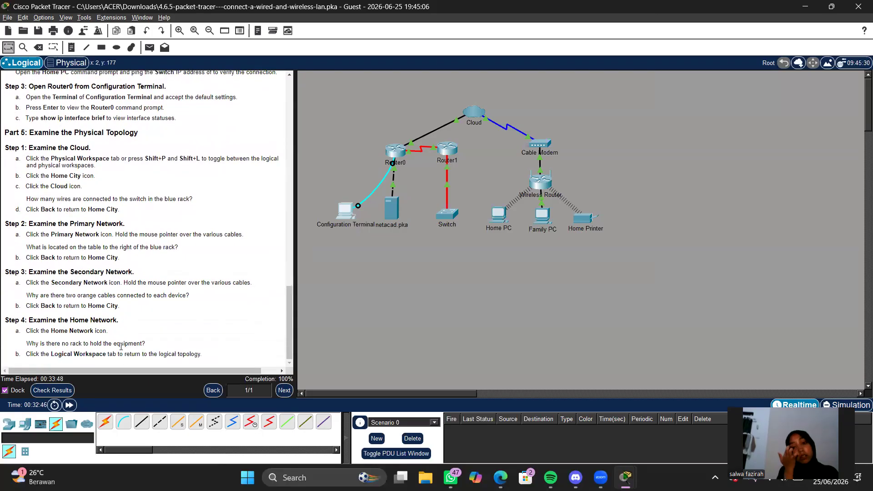